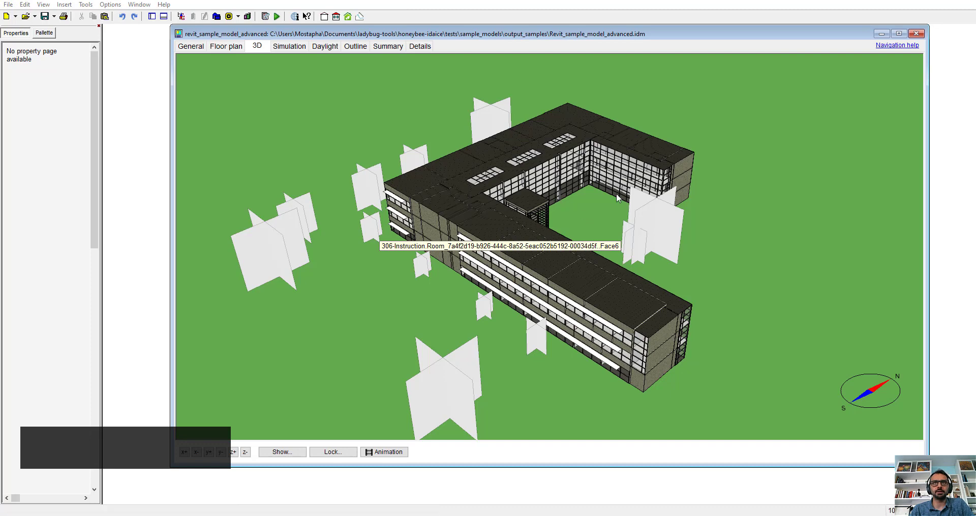
# - Close the Revit_sample_model_advanced.idm building model, discarding its unsaved changes, and switch to the sample house model in Revit
pyautogui.click(590, 225)
pyautogui.moveTo(589, 225); pyautogui.dragTo(592, 233)
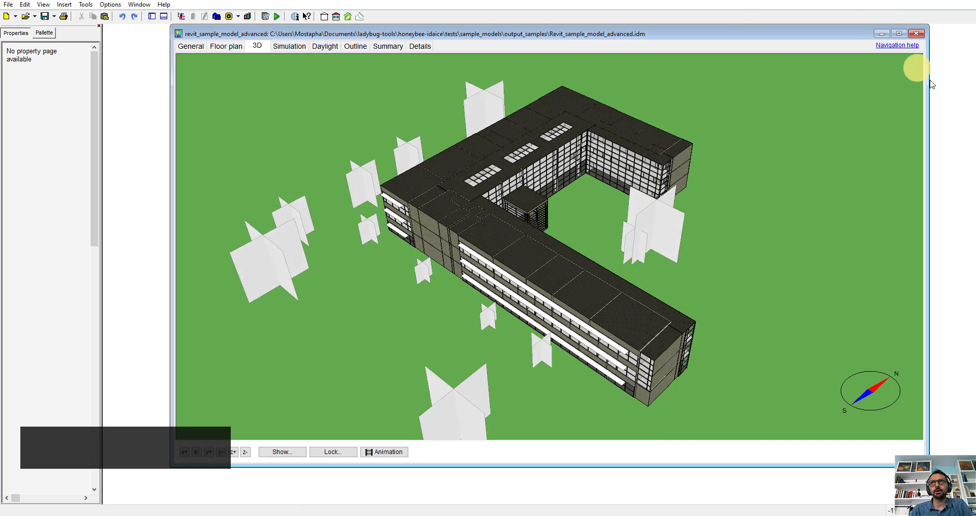
pyautogui.click(918, 35)
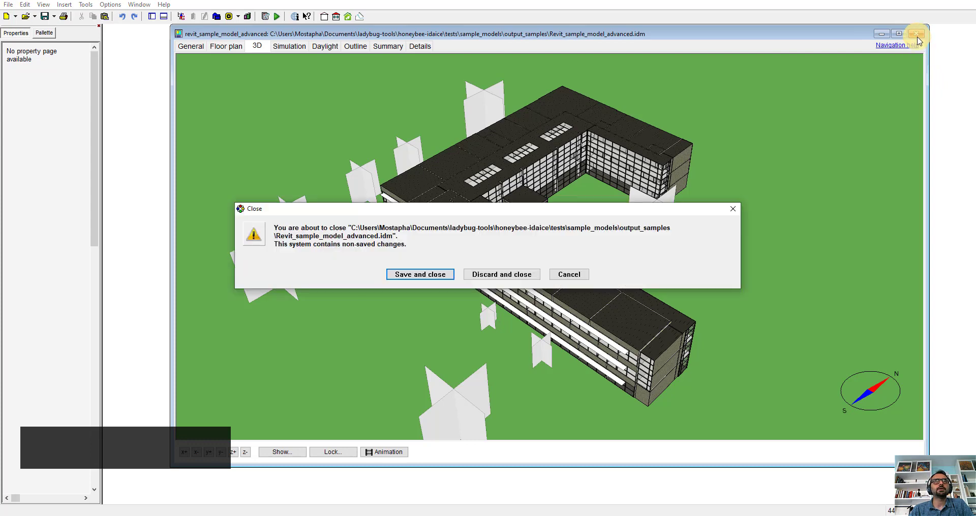
pyautogui.click(503, 274)
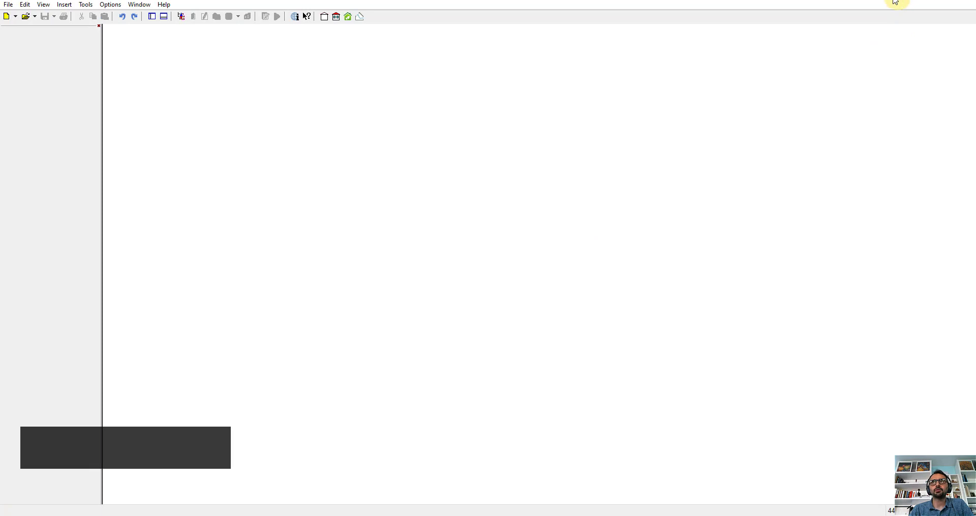
pyautogui.click(895, 3)
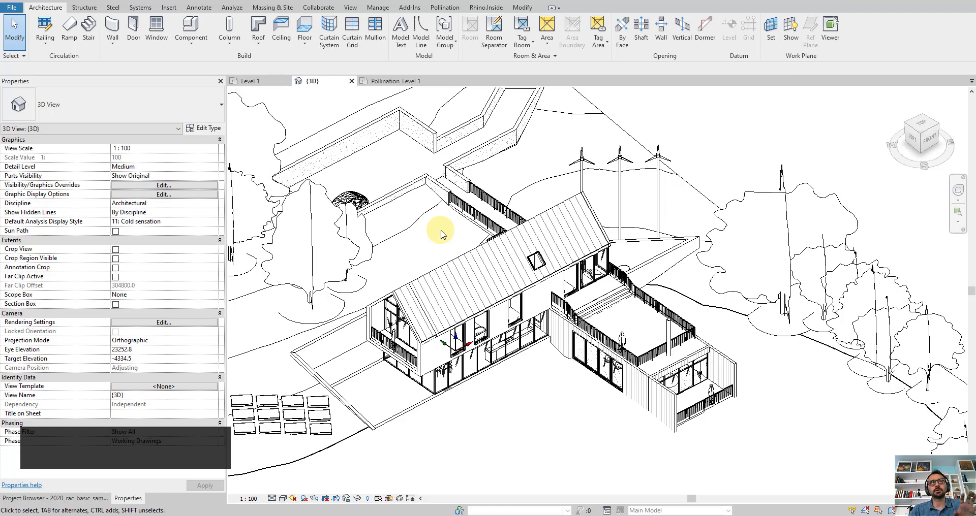
# - Start the Pollination model export and move the Room Manager window clear of the drawing view names
pyautogui.click(446, 8)
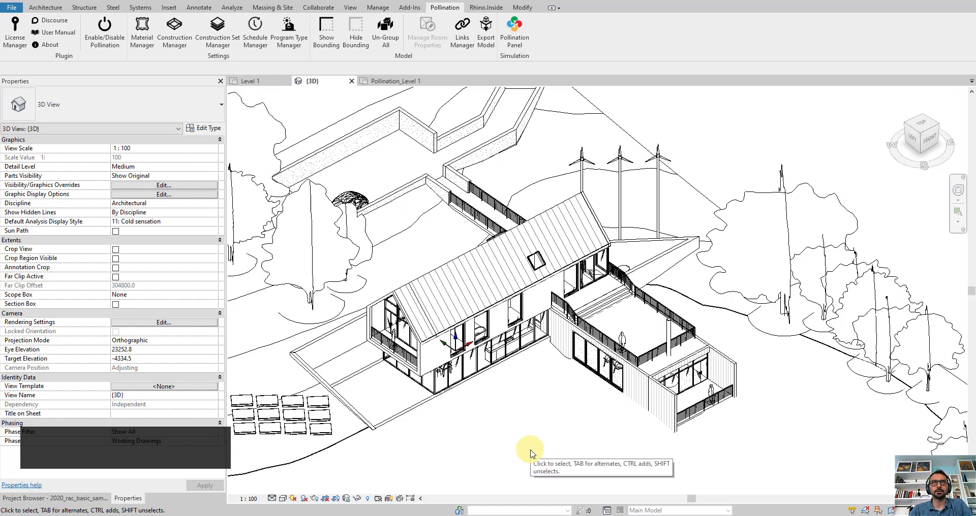
pyautogui.click(493, 41)
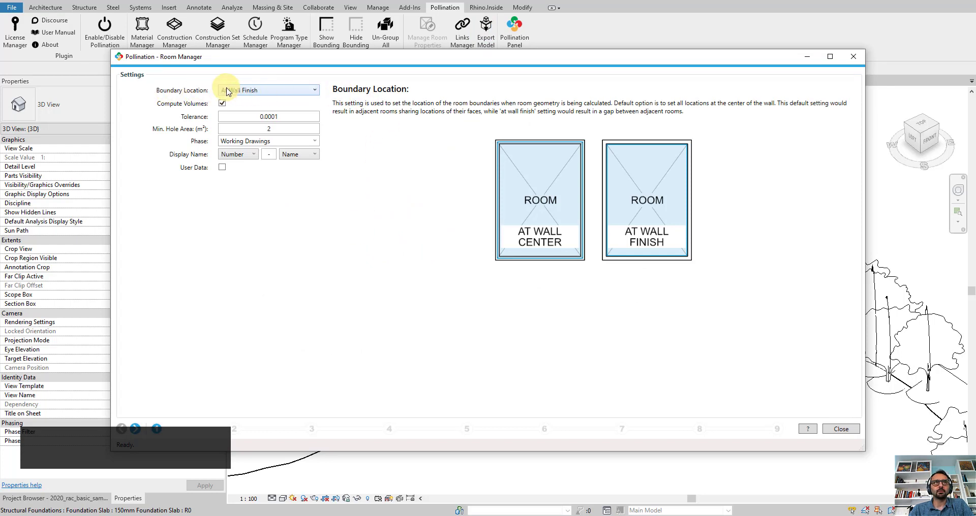
pyautogui.moveTo(451, 59); pyautogui.dragTo(461, 212)
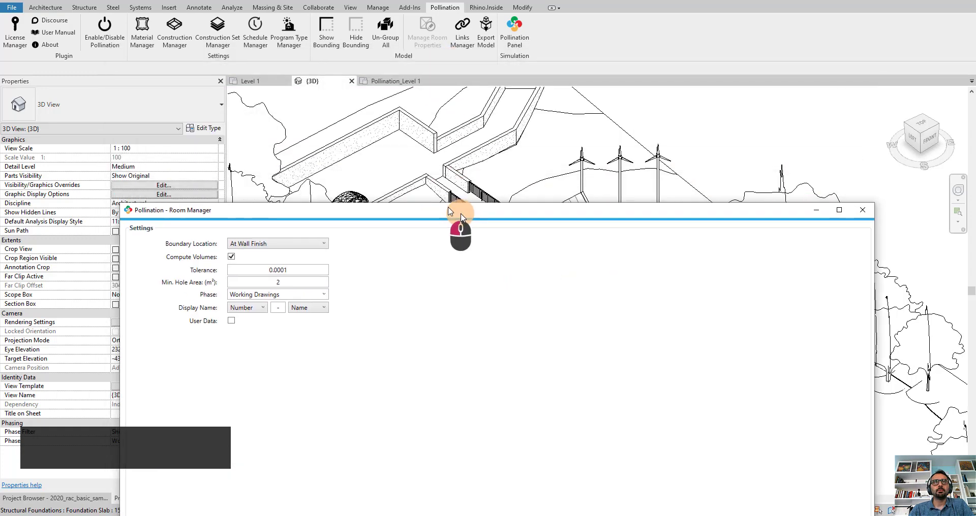
# - Examine the room boundaries and wall thicknesses in the Pollination_Level 1 floor plan around the Laundry, Hall and Mech. rooms
pyautogui.click(384, 80)
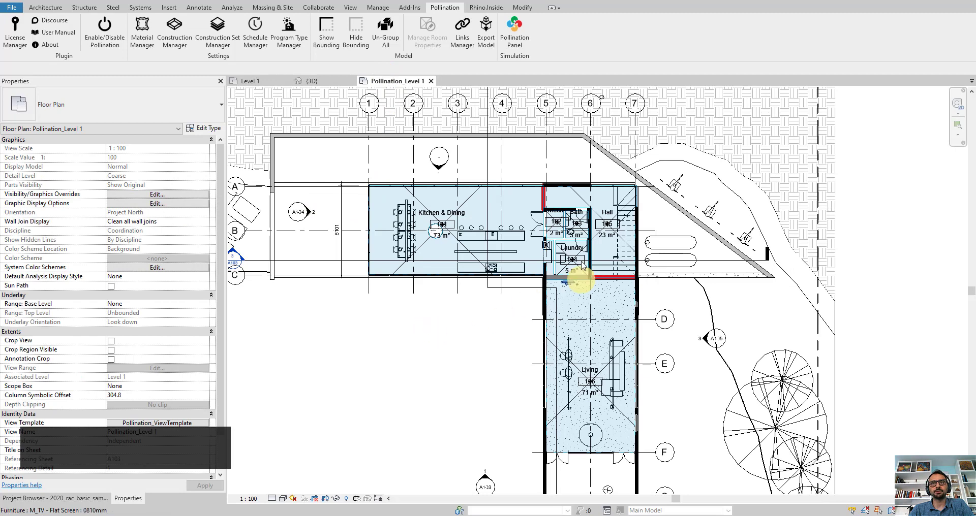
pyautogui.scroll(5, 578, 211)
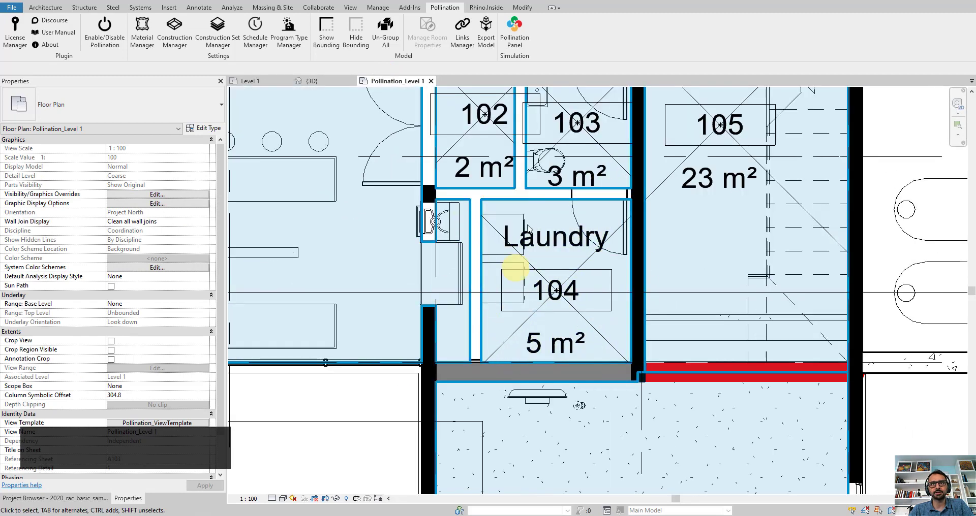
pyautogui.scroll(-4, 548, 355)
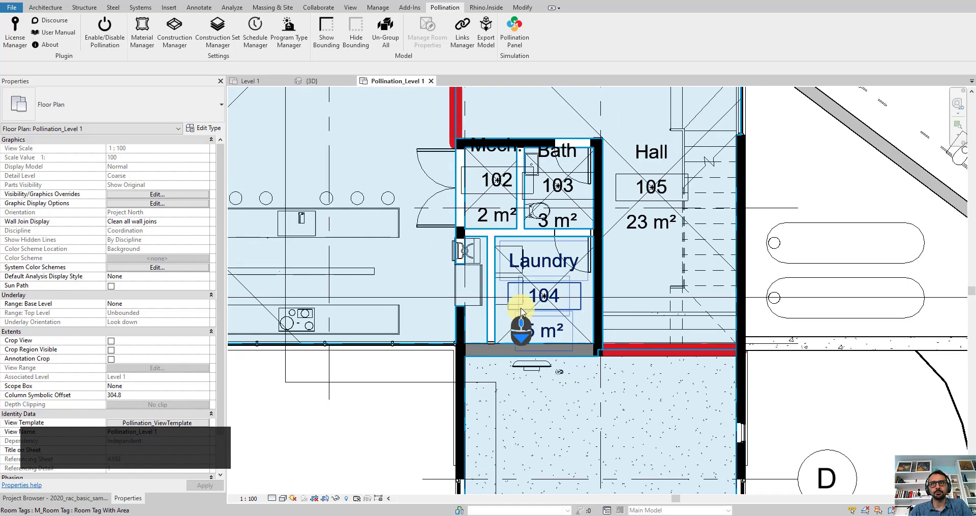
pyautogui.scroll(3, 590, 338)
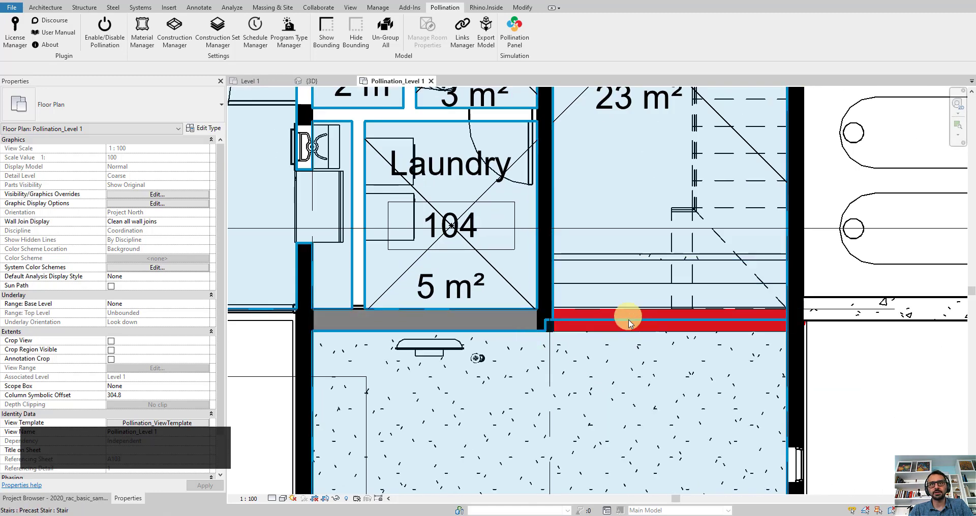
pyautogui.scroll(-2, 655, 362)
pyautogui.scroll(-2, 508, 366)
pyautogui.scroll(5, 508, 168)
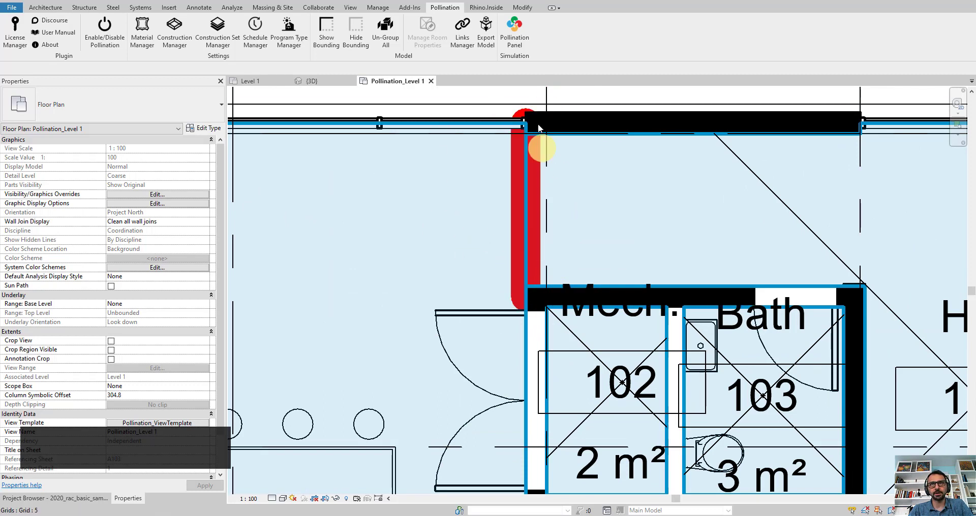
pyautogui.scroll(-4, 598, 168)
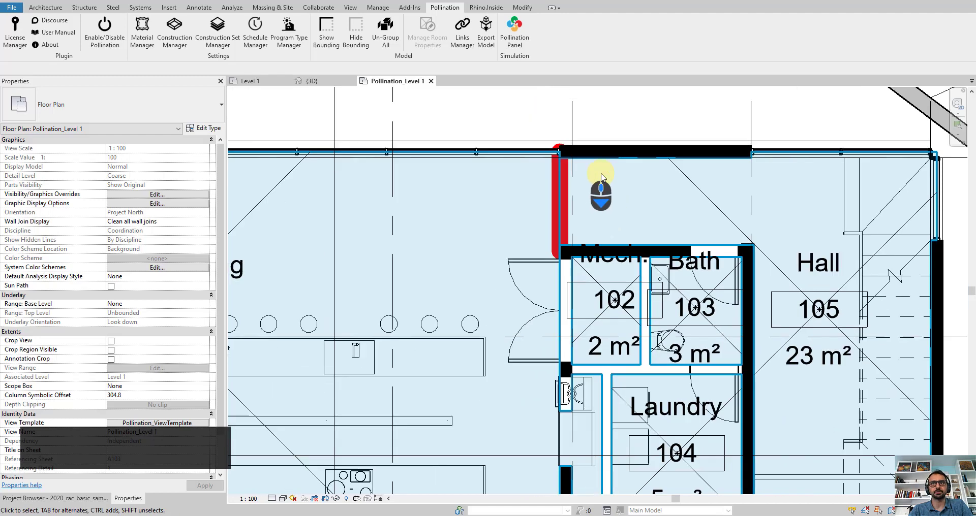
pyautogui.scroll(-1, 598, 165)
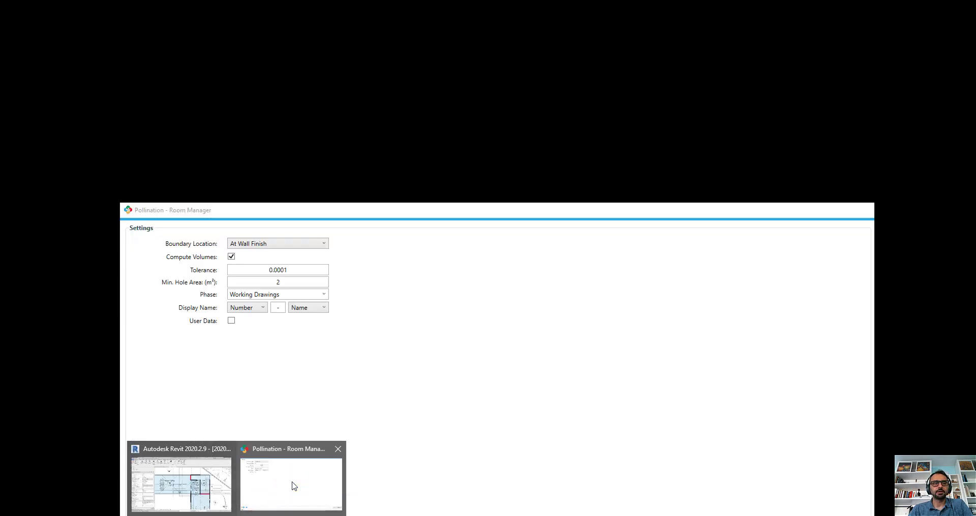
# - Return to the Room Manager, keep the boundary and aperture settings, and add PocketSlider_Door_5851 - 2.027 x 0.945 to the selected doors
pyautogui.click(295, 475)
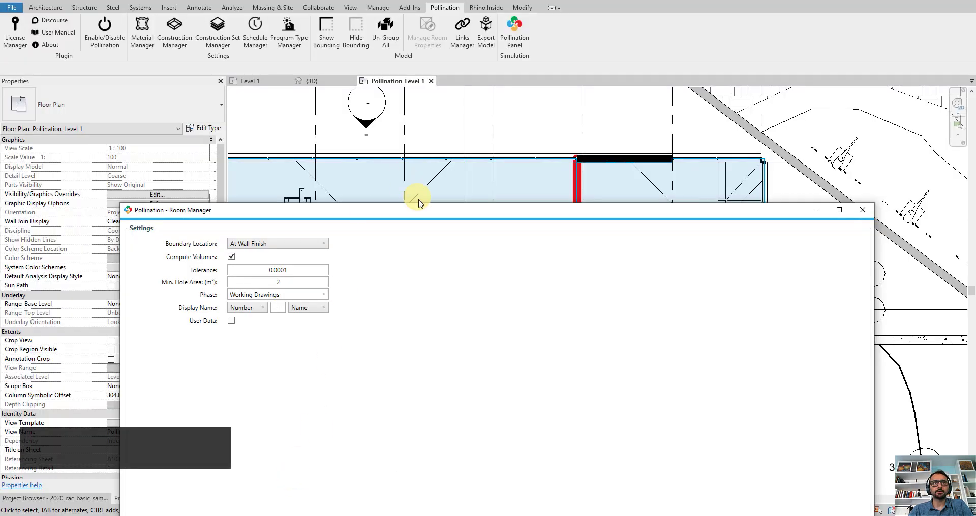
pyautogui.moveTo(420, 210); pyautogui.dragTo(431, 45)
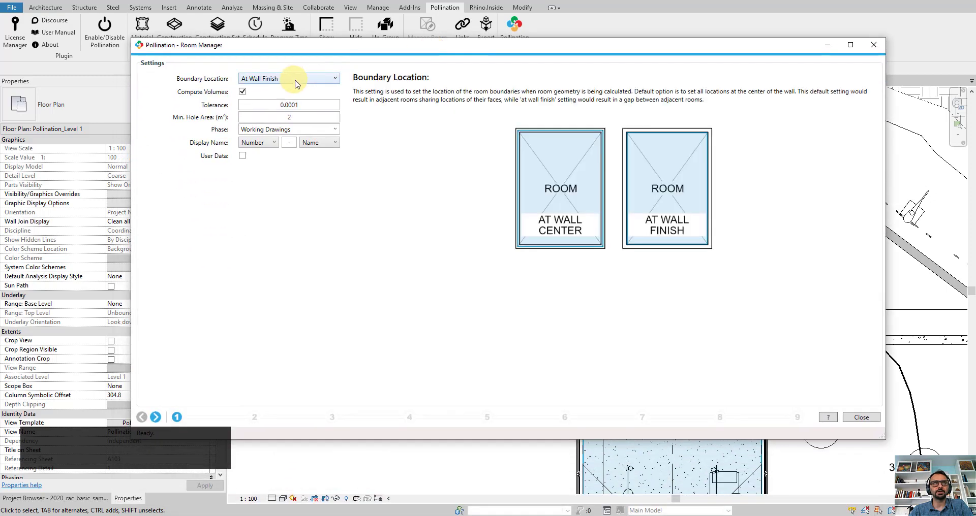
pyautogui.click(155, 417)
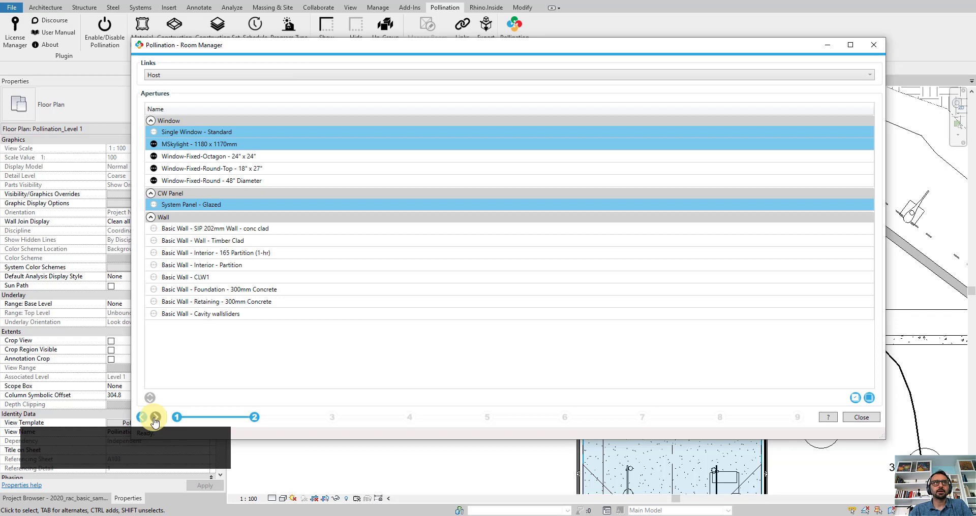
pyautogui.click(156, 418)
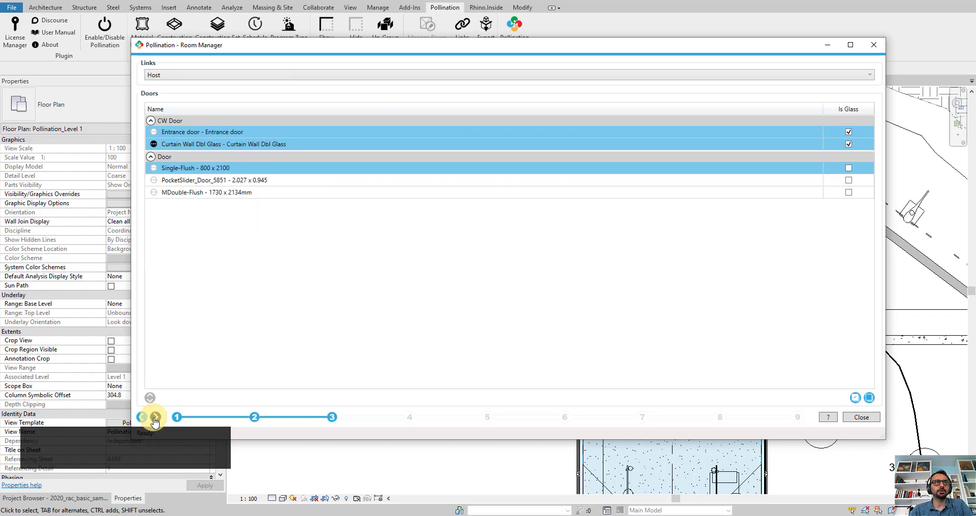
pyautogui.keyDown('ctrl'); pyautogui.click(224, 182); pyautogui.keyUp('ctrl')
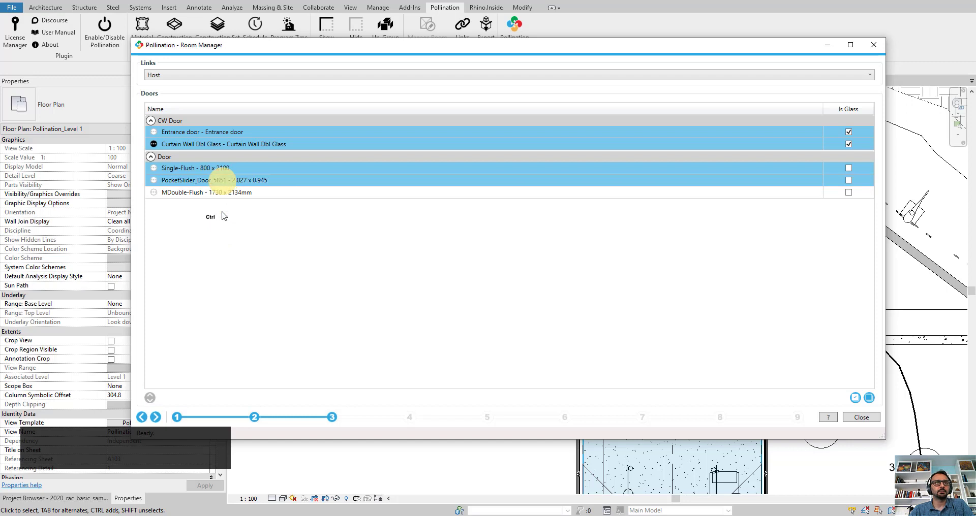
# - Accept the door, level and room selections and advance to the room and space properties
pyautogui.click(156, 418)
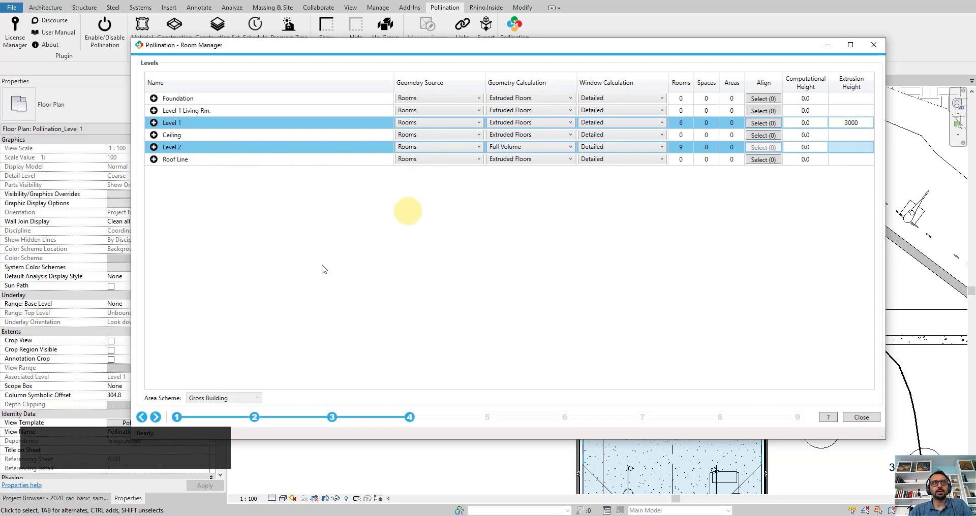
pyautogui.click(156, 418)
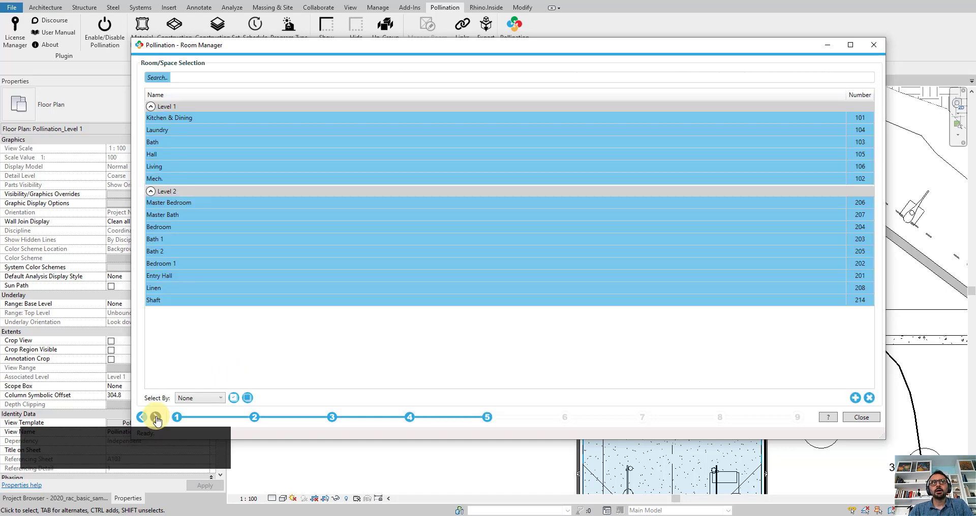
pyautogui.click(156, 418)
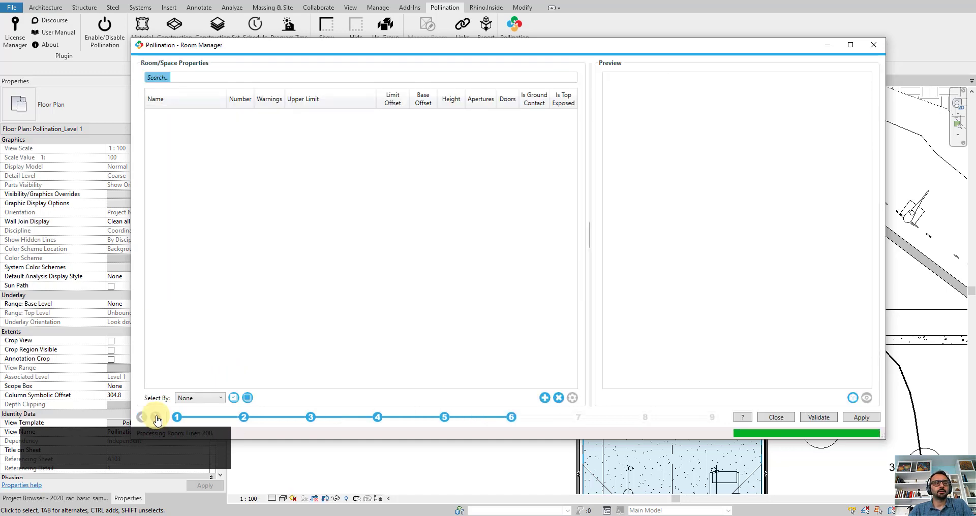
# - Generate a 3D preview of all Level 1 and Level 2 rooms, then select only Bedroom 1
pyautogui.click(201, 276)
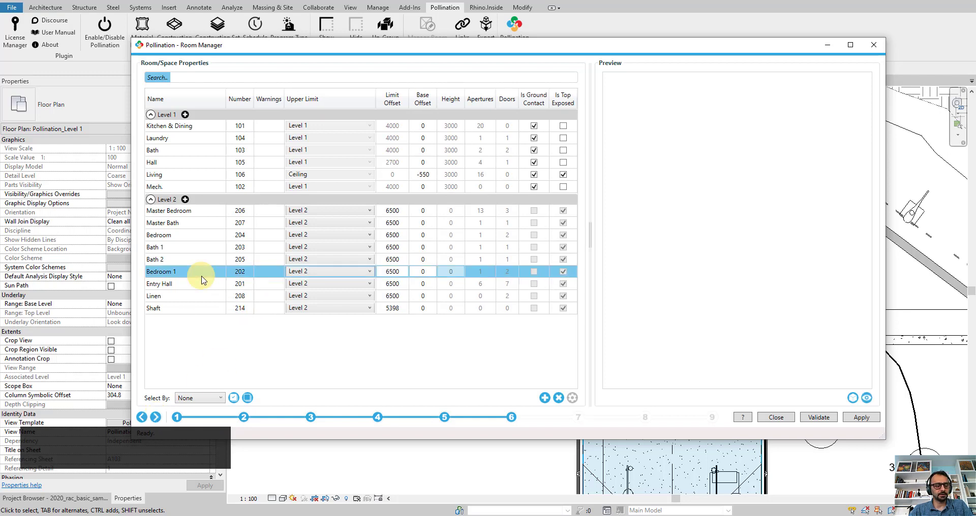
pyautogui.hotkey('ctrl', 'a')
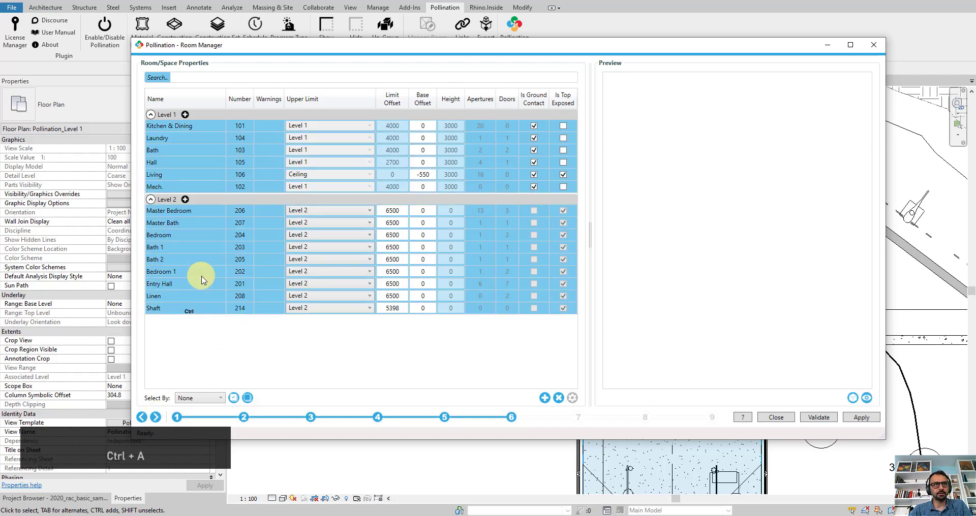
pyautogui.click(866, 399)
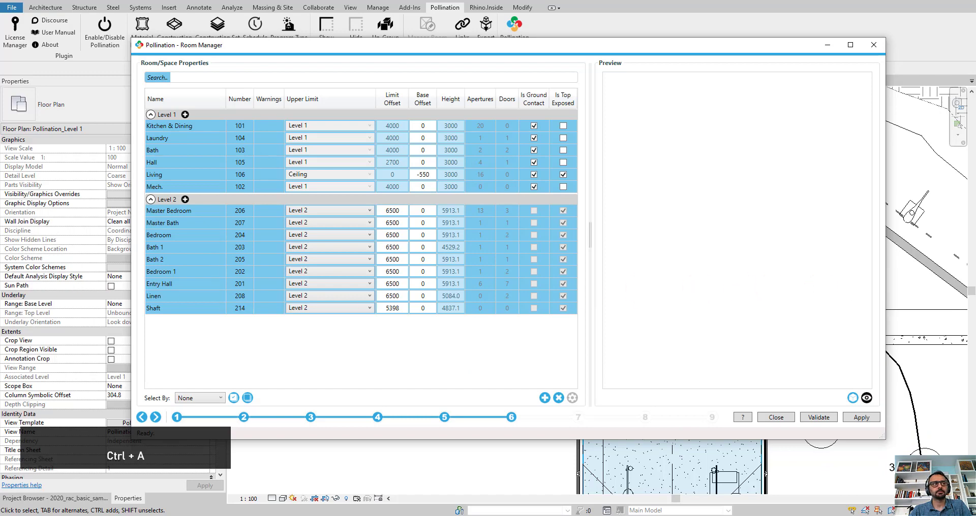
pyautogui.click(160, 272)
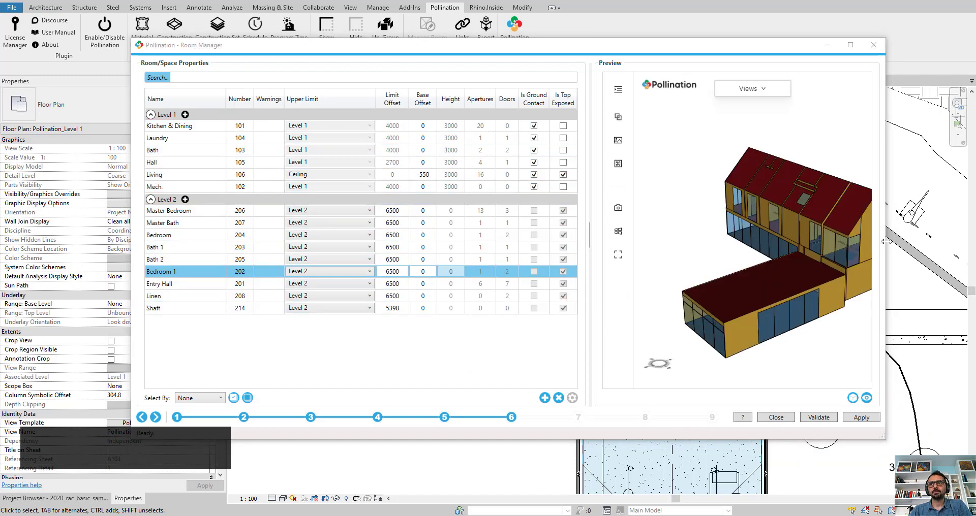
# - Widen the Room Manager window and inspect the previewed building's glazed facade and the wall corner between the two levels
pyautogui.moveTo(886, 241); pyautogui.dragTo(956, 241)
pyautogui.moveTo(750, 260); pyautogui.dragTo(808, 191)
pyautogui.scroll(5, 857, 255)
pyautogui.moveTo(829, 254)
pyautogui.mouseDown()
pyautogui.moveTo(730, 333)
pyautogui.moveTo(819, 265)
pyautogui.mouseUp()
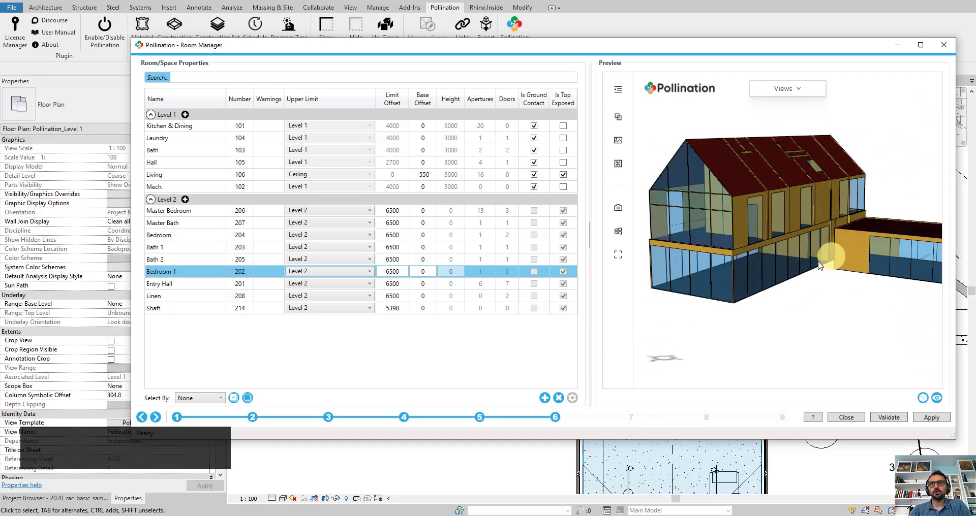
pyautogui.scroll(8, 765, 185)
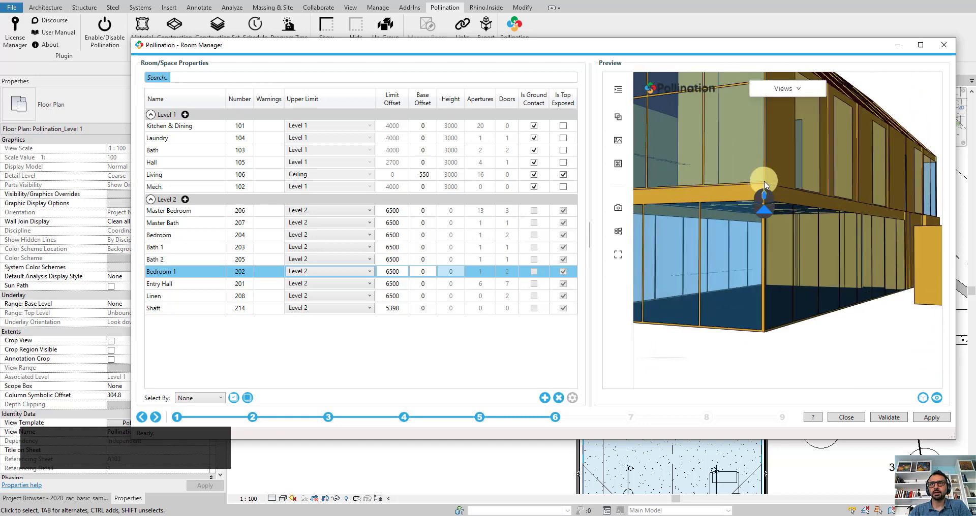
pyautogui.scroll(5, 765, 185)
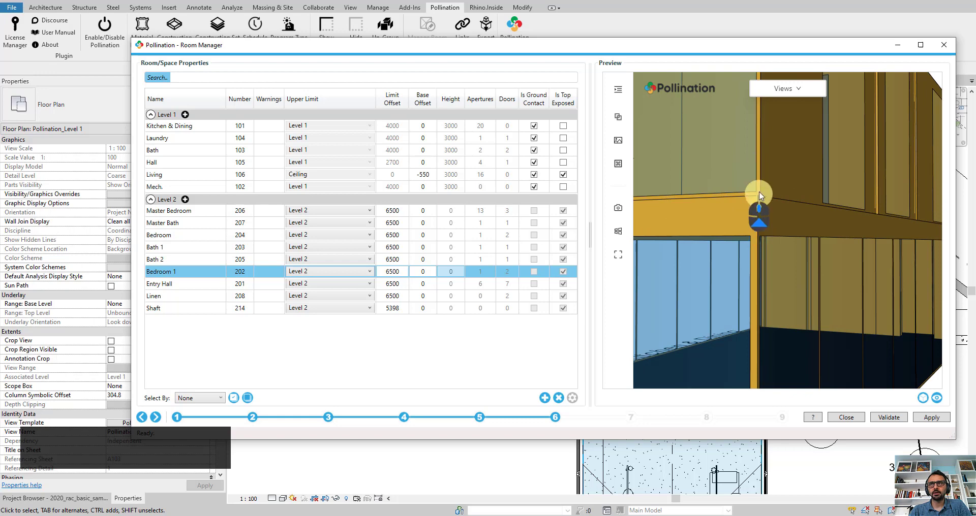
pyautogui.scroll(-5, 747, 208)
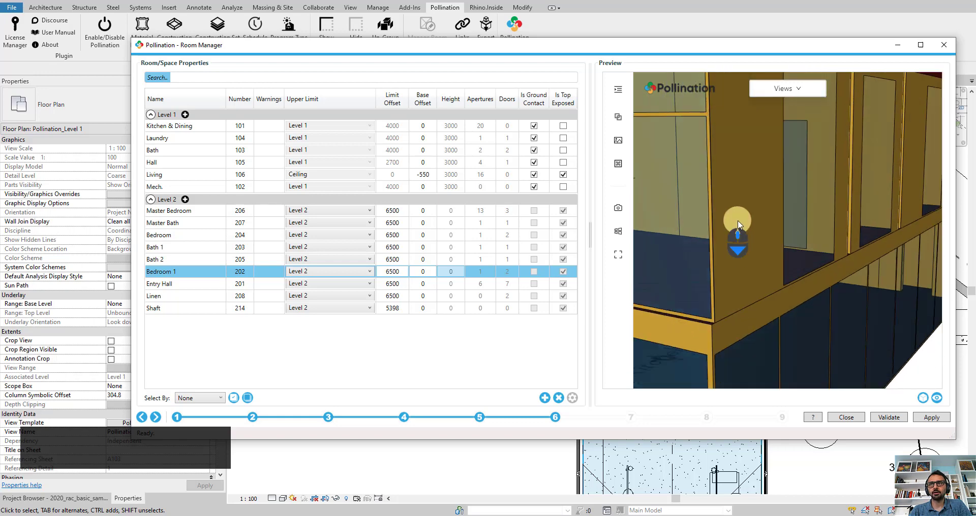
pyautogui.scroll(-10, 738, 224)
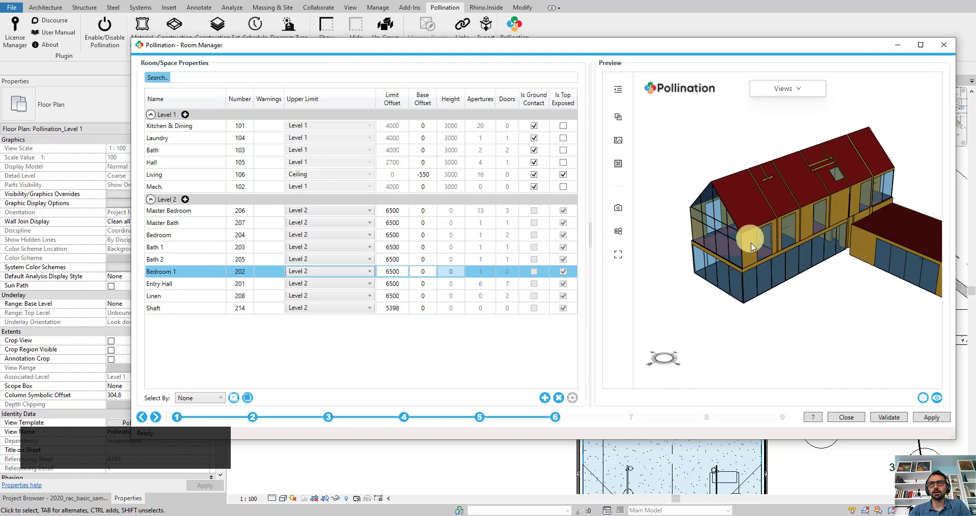
pyautogui.moveTo(751, 247); pyautogui.dragTo(751, 224)
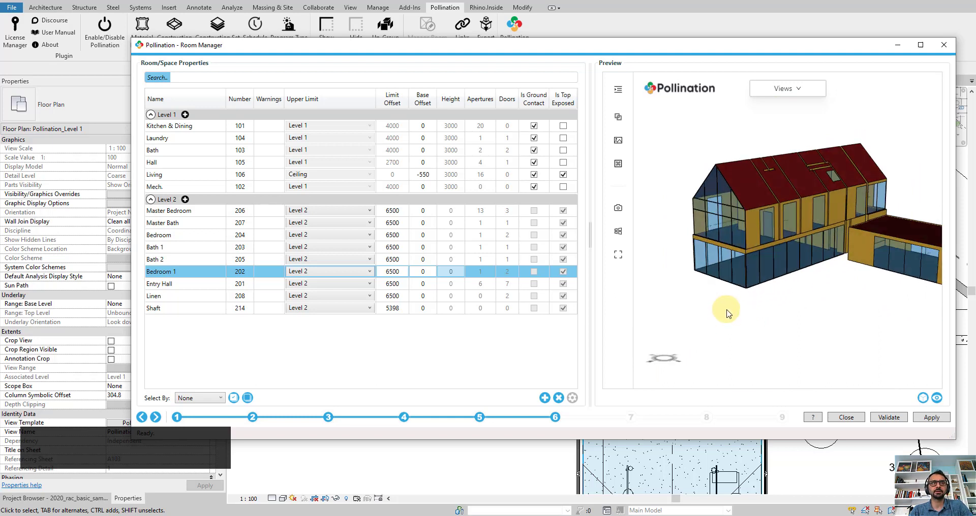
# - Show the align distance, short segment distance and adjacency settings, and check the Solve Adjacency choices against the previewed model
pyautogui.click(572, 399)
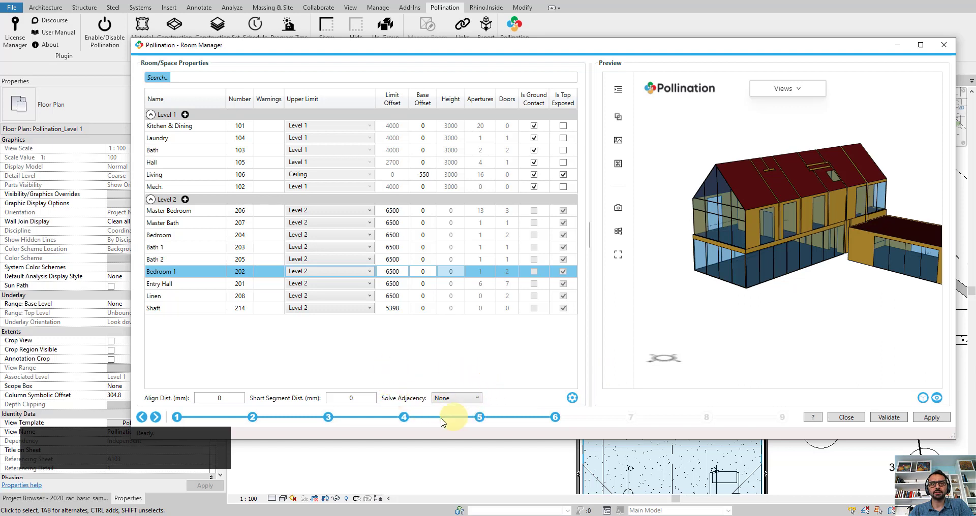
pyautogui.click(445, 399)
pyautogui.click(508, 359)
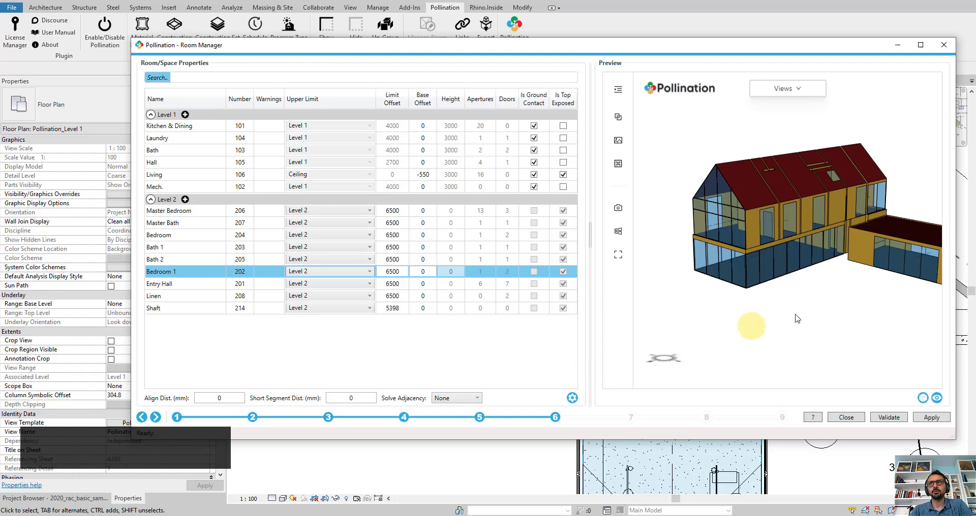
pyautogui.moveTo(834, 279); pyautogui.dragTo(785, 281, button='right')
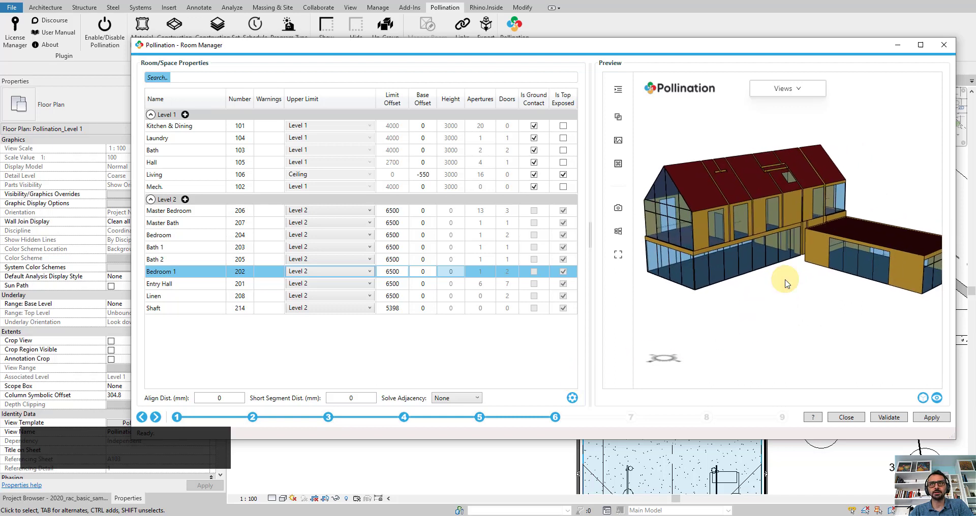
# - Restore the room selection controls, select all Level 1 and Level 2 rooms, and advance to the context shades
pyautogui.click(572, 398)
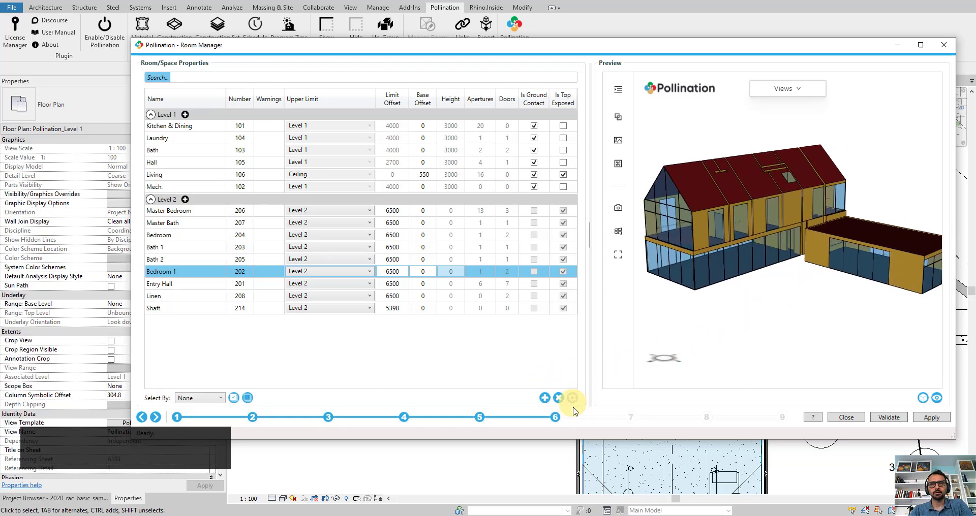
pyautogui.click(573, 399)
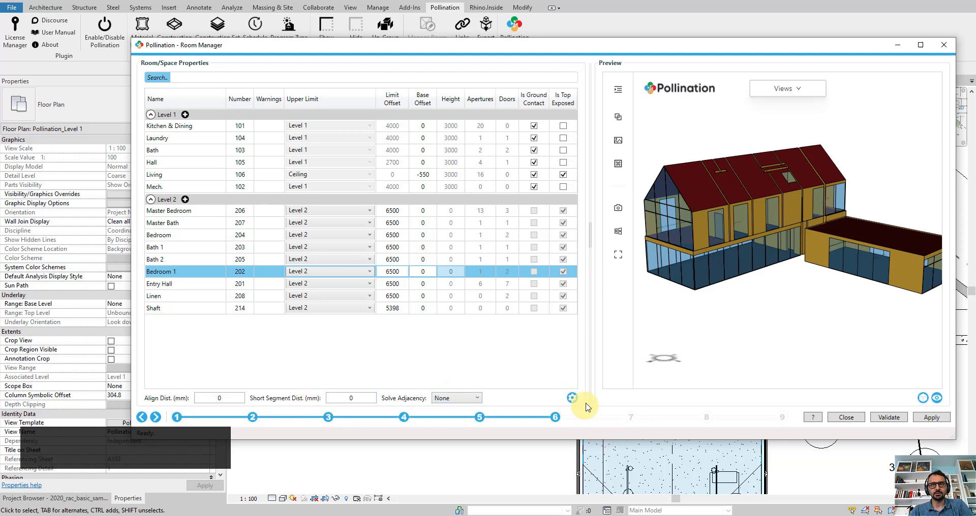
pyautogui.click(572, 399)
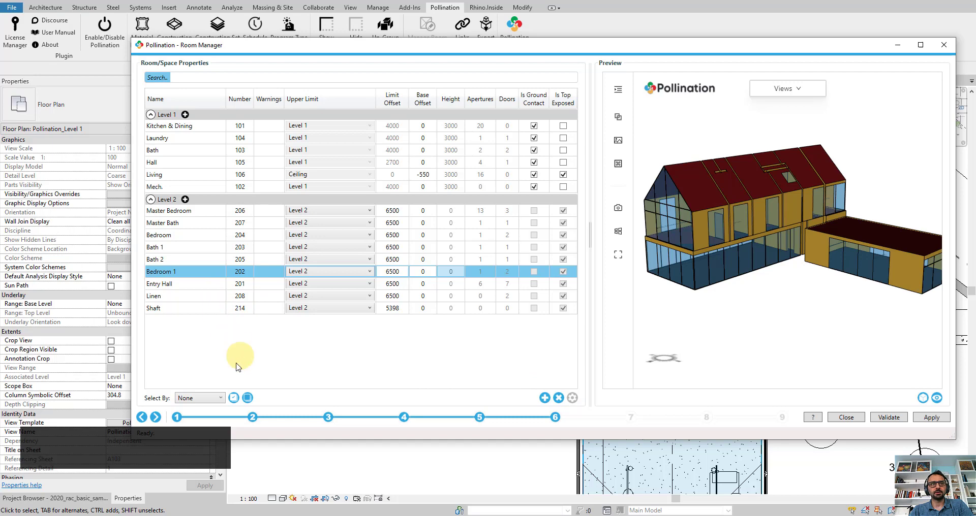
pyautogui.click(233, 398)
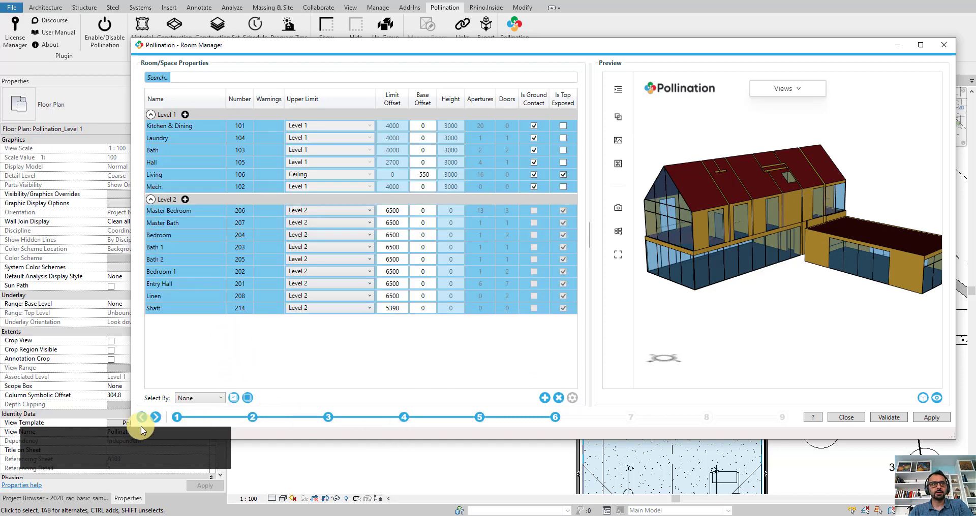
pyautogui.click(155, 420)
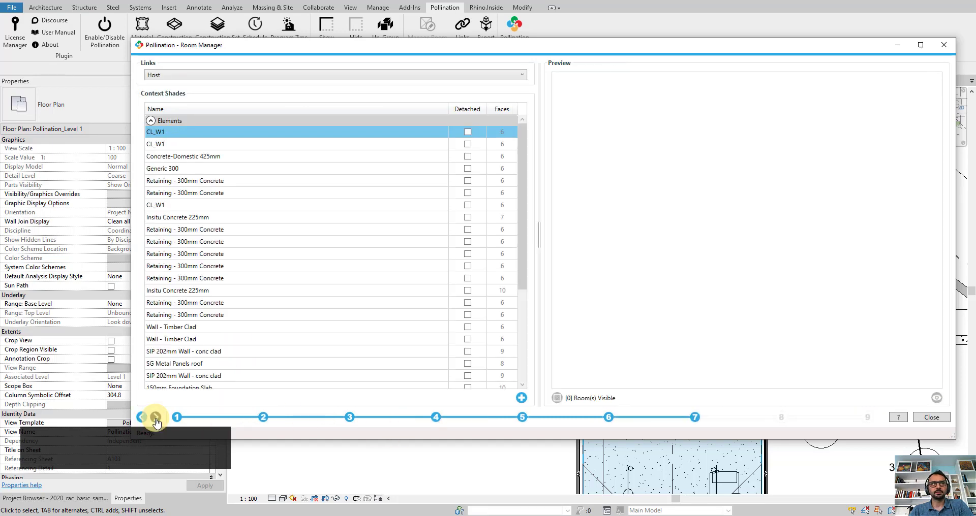
# - Select all context shade elements and plants, and preview their geometry in 3D
pyautogui.click(240, 255)
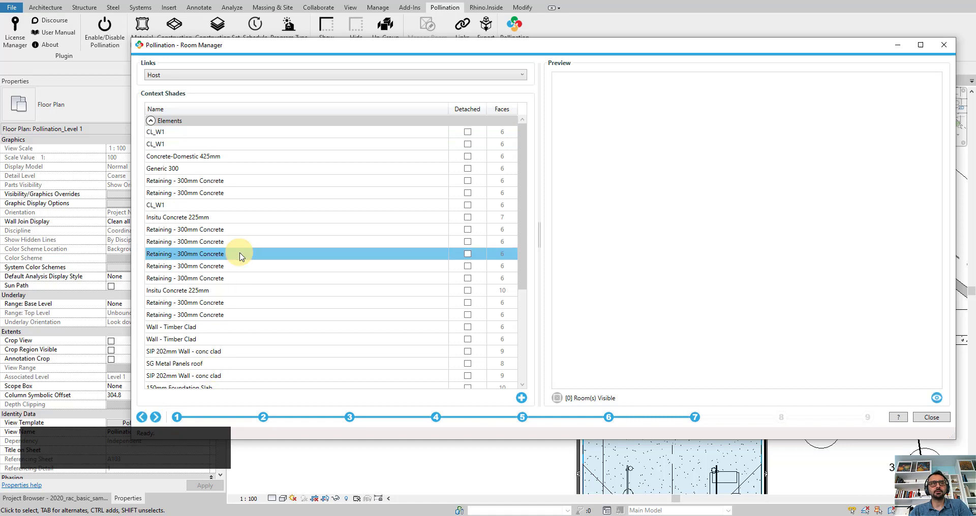
pyautogui.hotkey('ctrl', 'a')
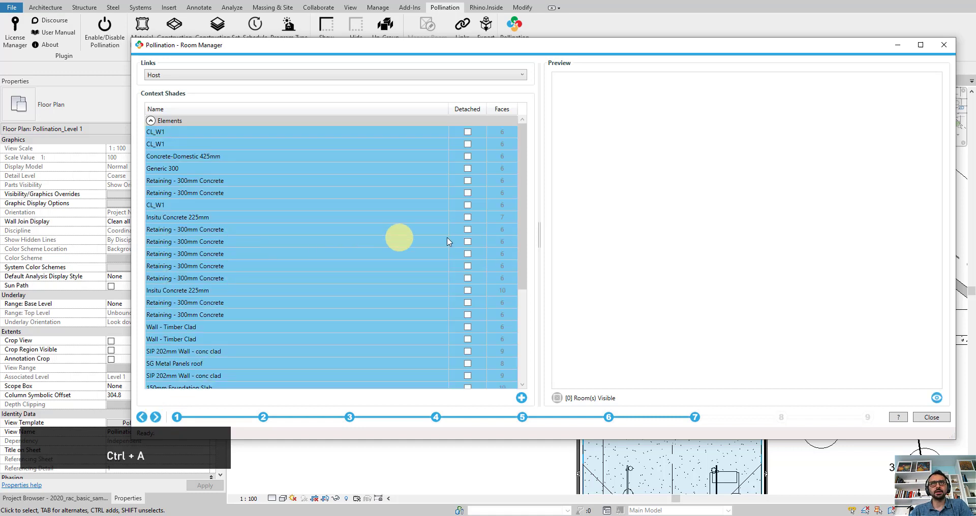
pyautogui.scroll(-4, 399, 236)
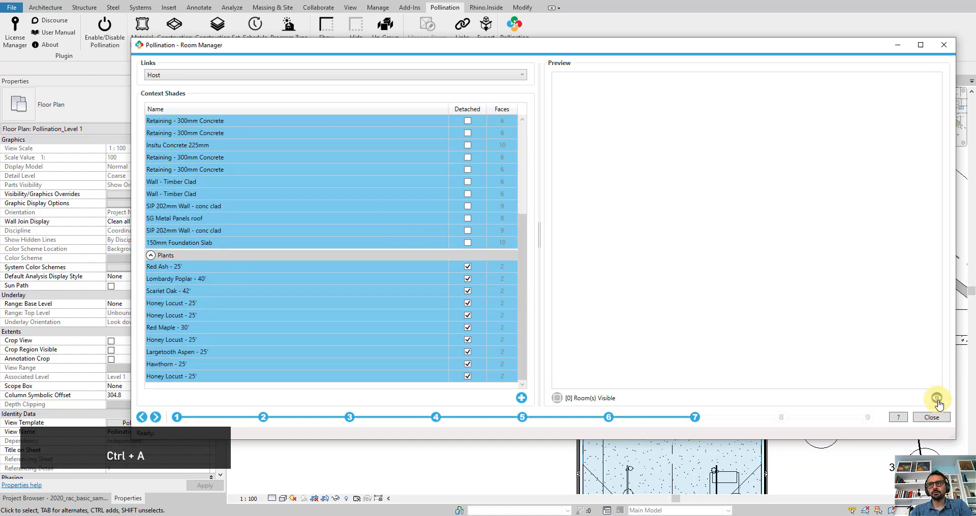
pyautogui.click(667, 283)
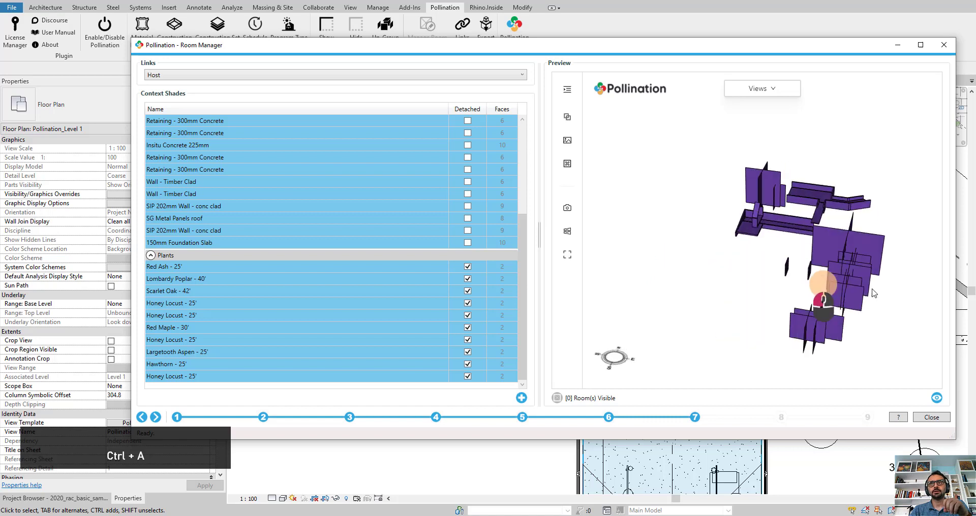
pyautogui.moveTo(837, 249); pyautogui.dragTo(660, 374)
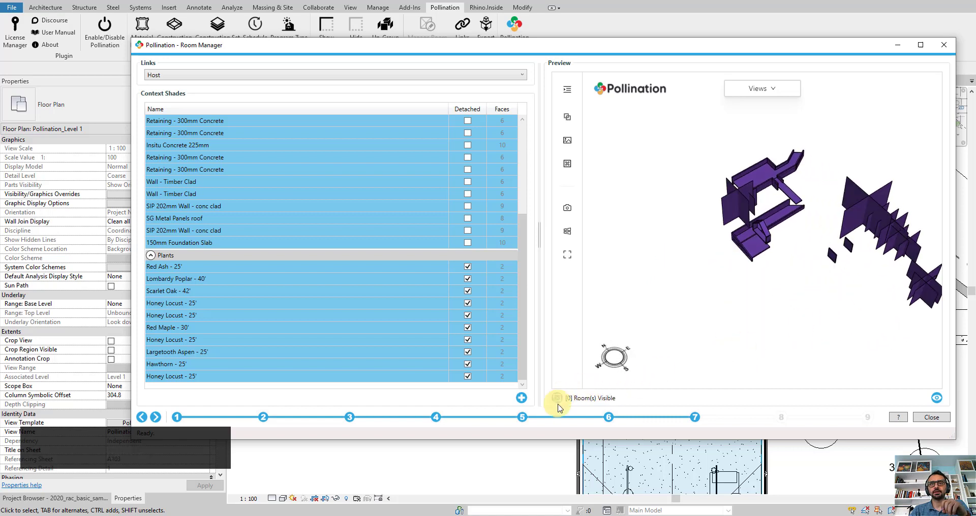
pyautogui.scroll(5, 824, 224)
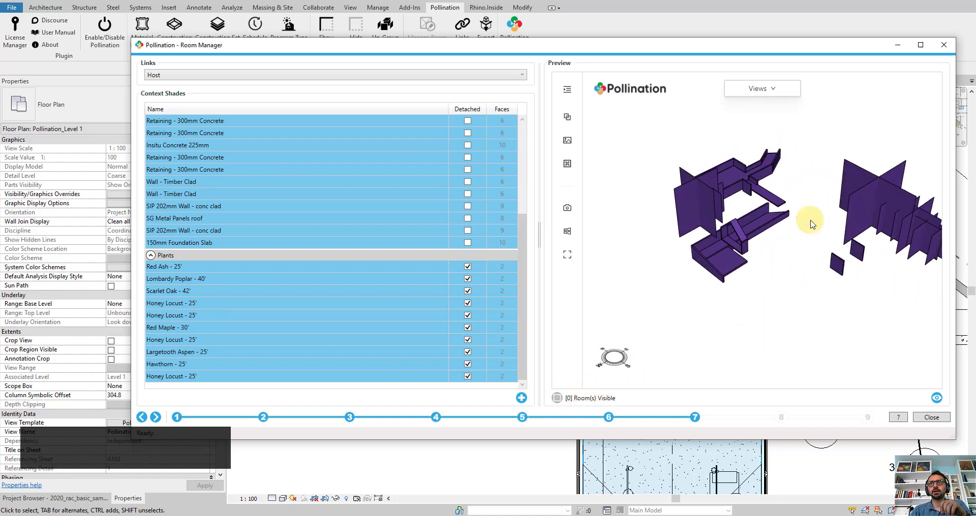
pyautogui.moveTo(750, 202); pyautogui.dragTo(764, 246, button='right')
# - Advance past the sensor grids to the building and room properties, and show the interior wall thickness setting
pyautogui.click(156, 417)
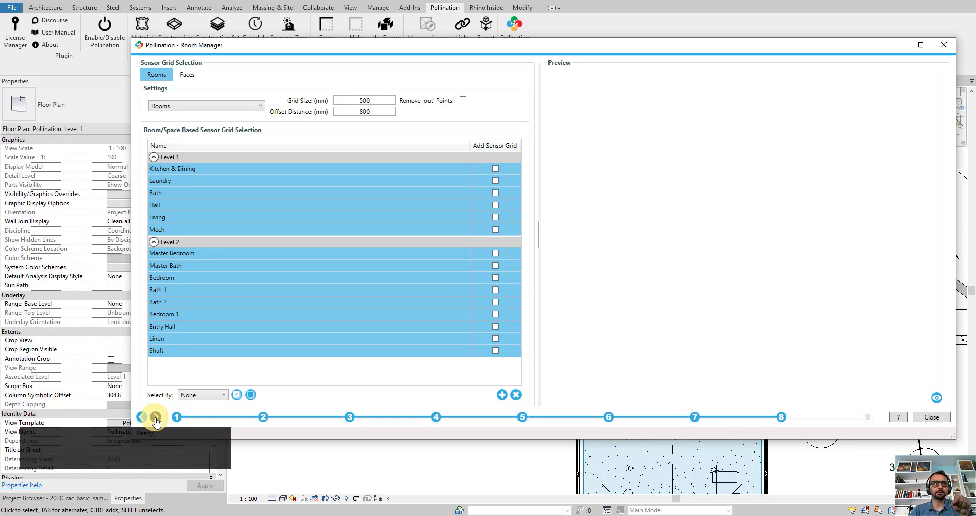
pyautogui.click(156, 417)
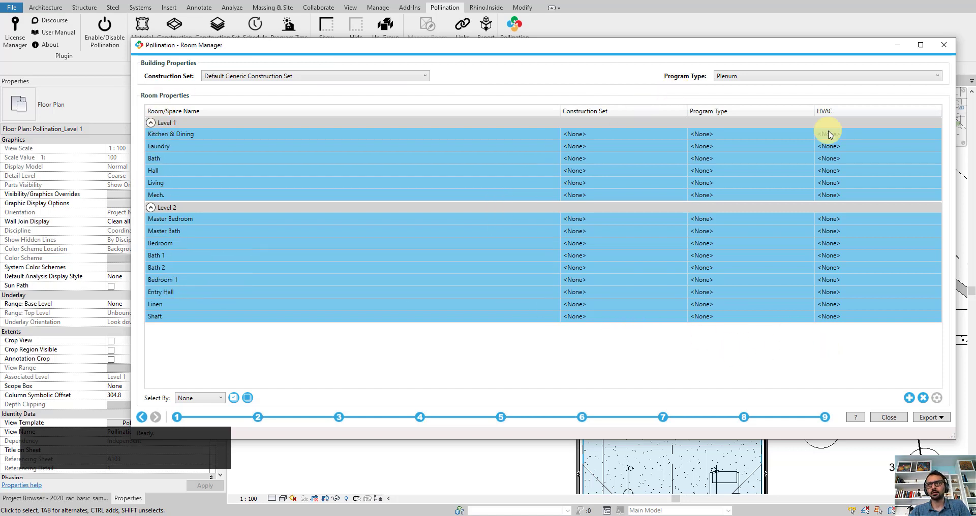
pyautogui.click(936, 400)
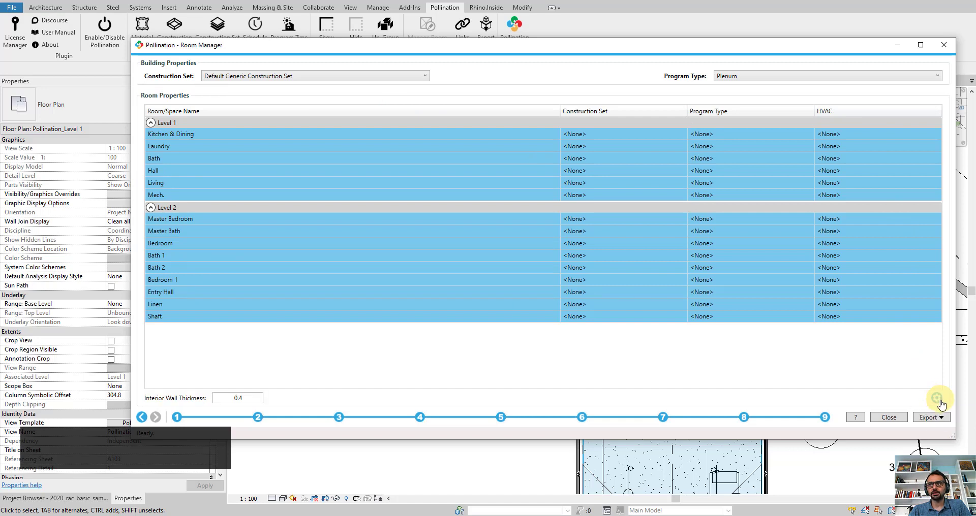
pyautogui.doubleClick(249, 398)
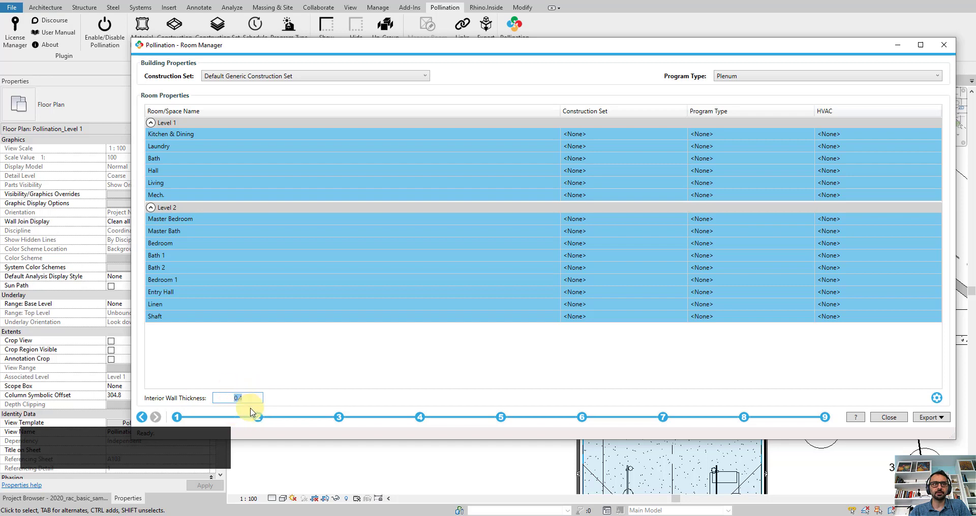
# - Minimize the Room Manager to examine the walls around Kitchen & Dining and Laundry in the Level 1 plan, and return to the interior wall thickness setting
pyautogui.click(896, 46)
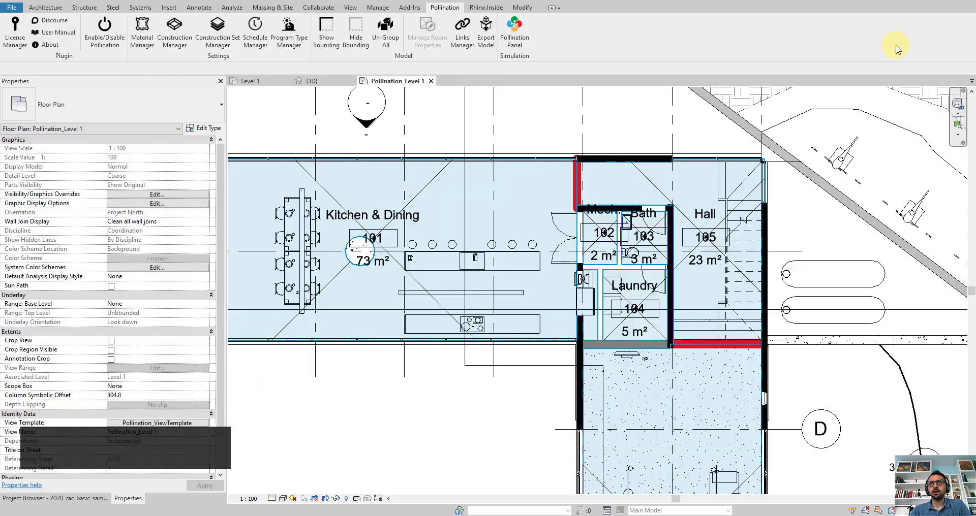
pyautogui.scroll(-3, 707, 318)
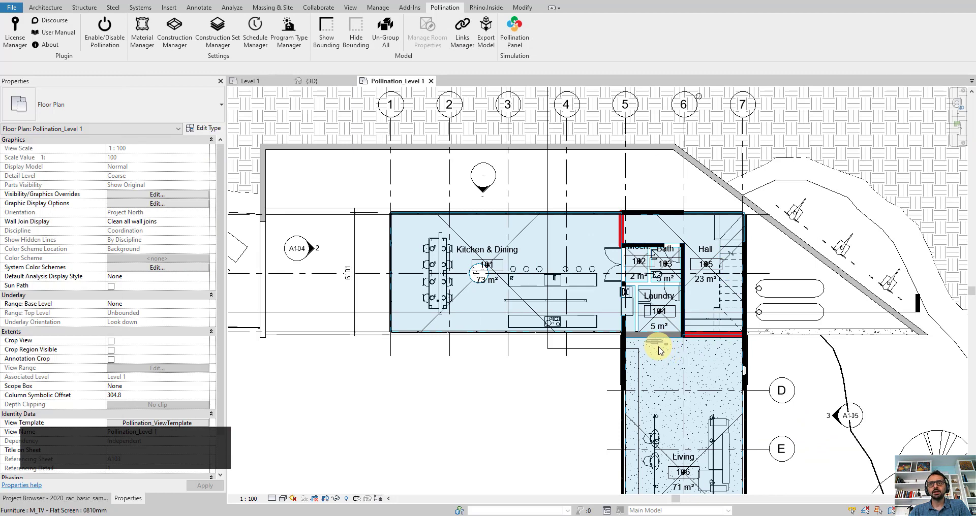
pyautogui.scroll(2, 630, 363)
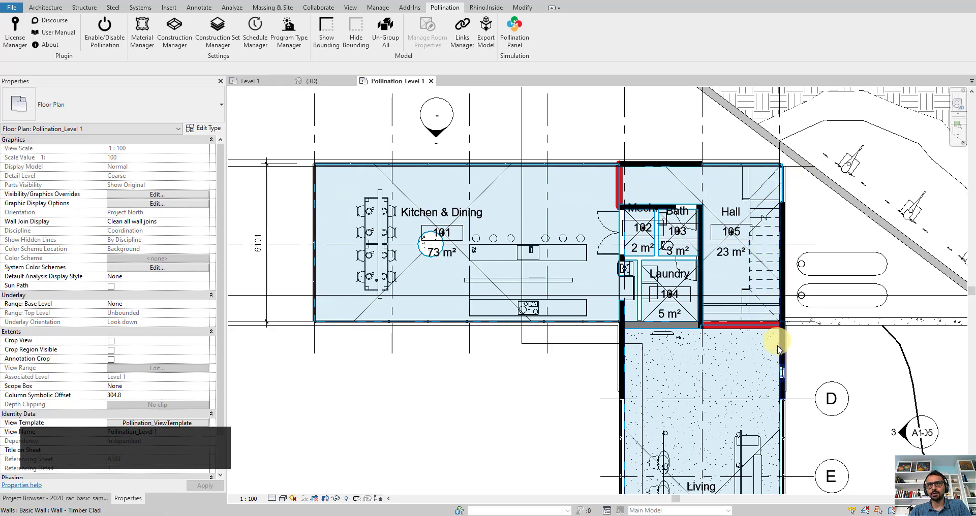
pyautogui.scroll(4, 636, 305)
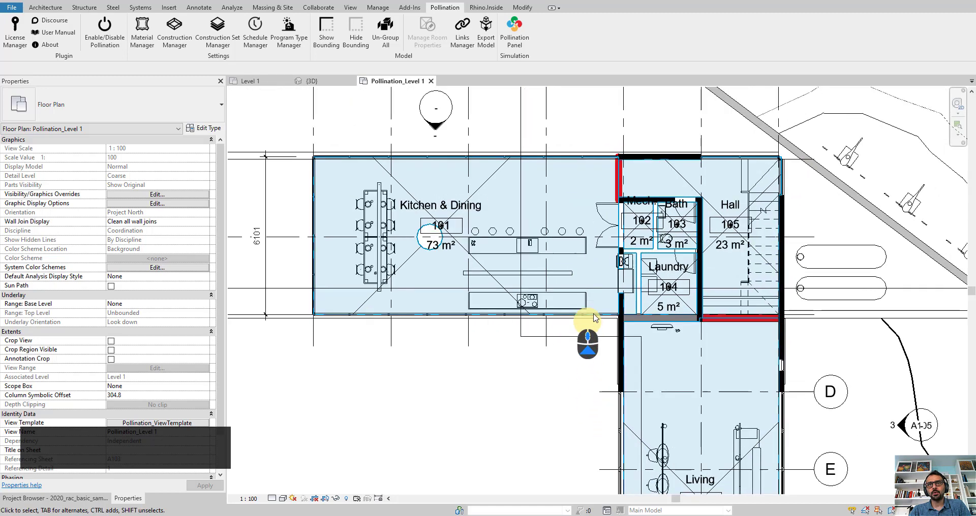
pyautogui.scroll(2, 646, 307)
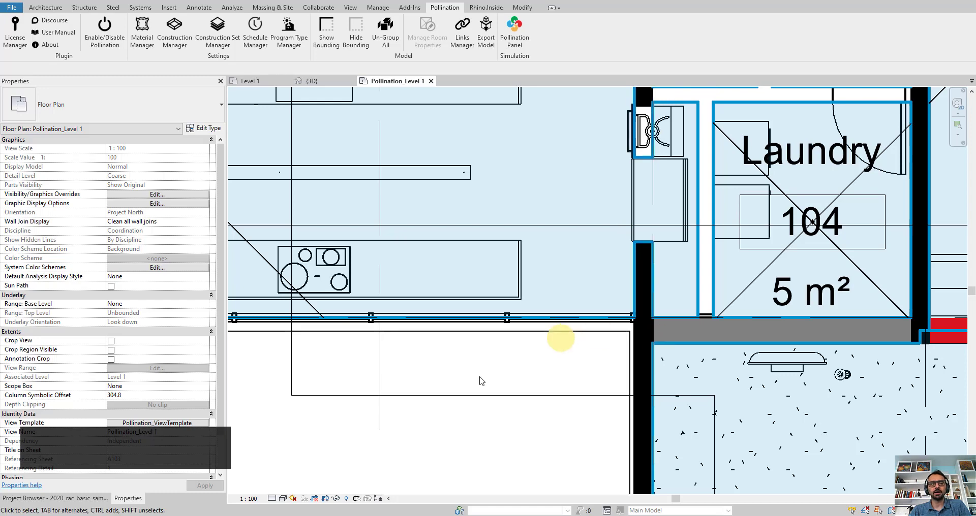
pyautogui.moveTo(233, 514)
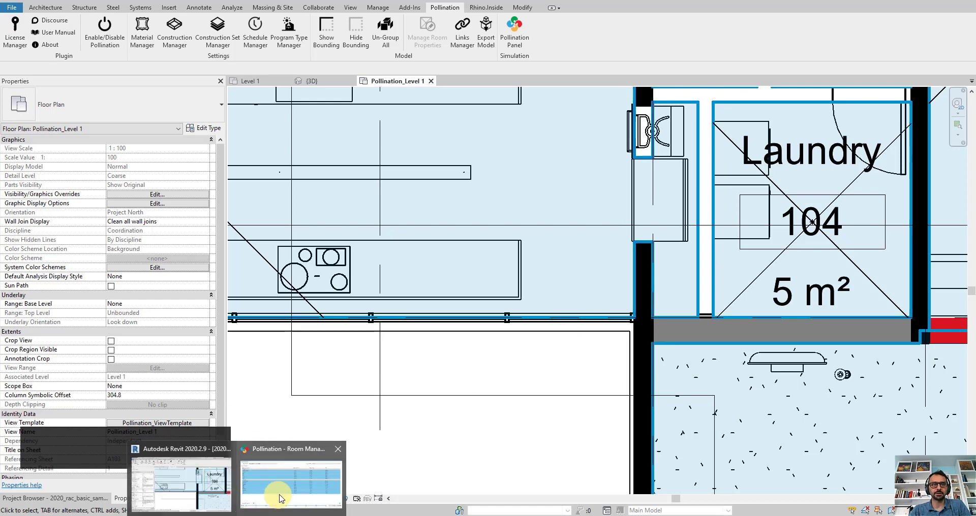
pyautogui.click(277, 491)
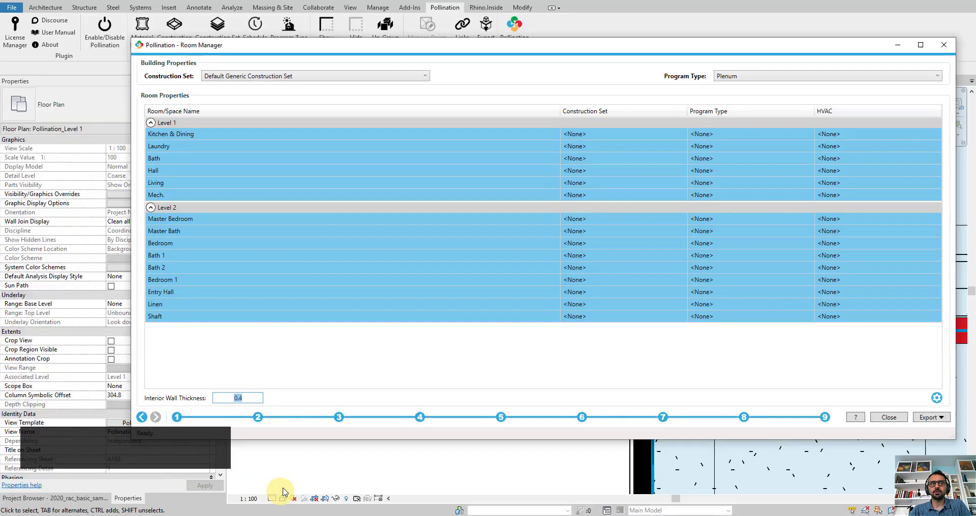
pyautogui.click(250, 398)
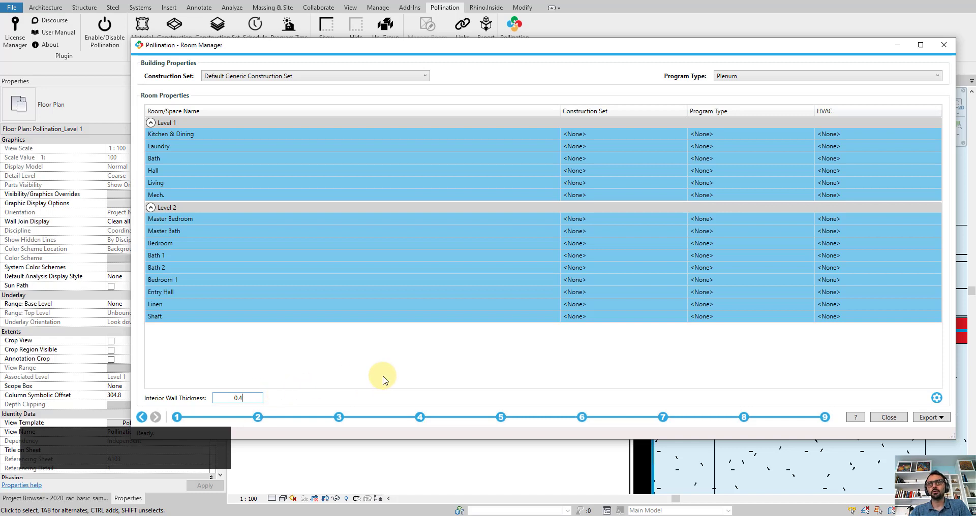
# - Move the Room Manager aside to check the wall between Laundry and Living in the plan, and bring the window back
pyautogui.moveTo(590, 46); pyautogui.dragTo(649, 274)
pyautogui.scroll(-3, 645, 277)
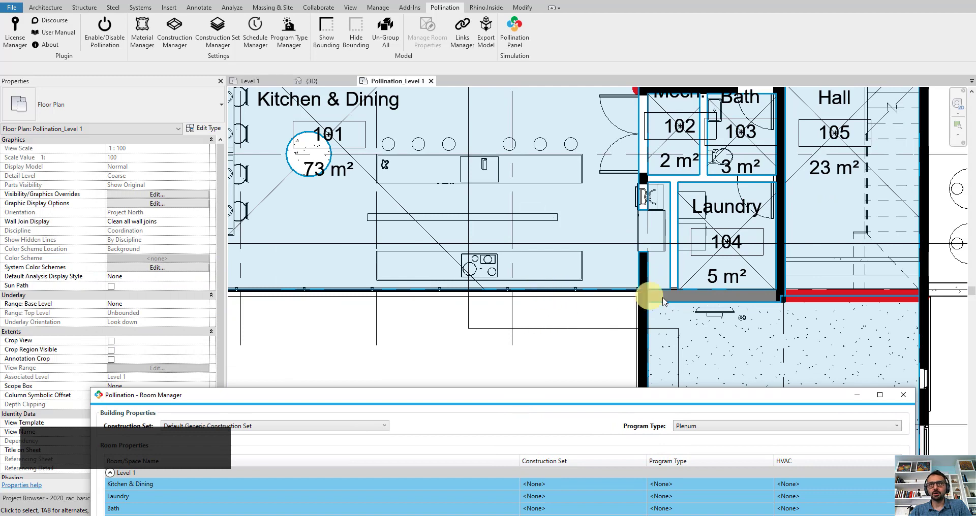
pyautogui.scroll(4, 622, 284)
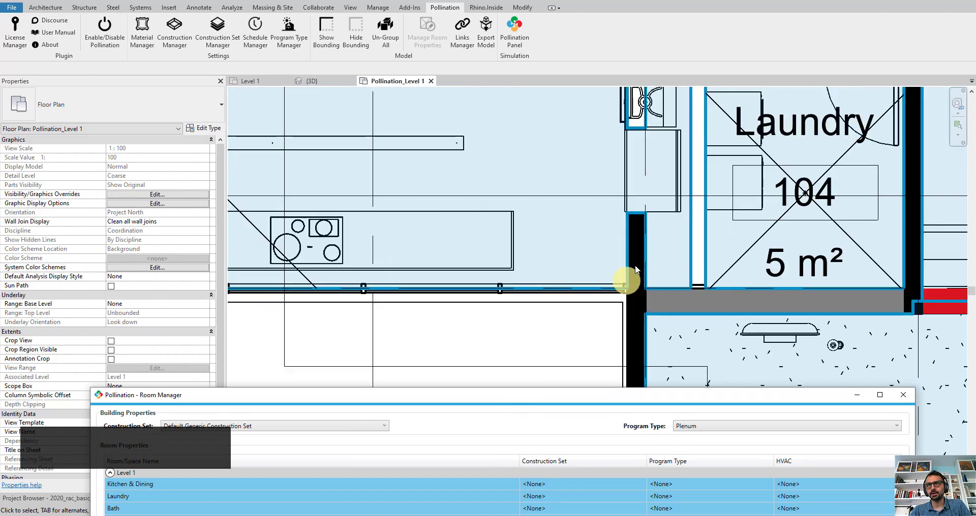
pyautogui.scroll(-2, 802, 289)
pyautogui.scroll(2, 754, 287)
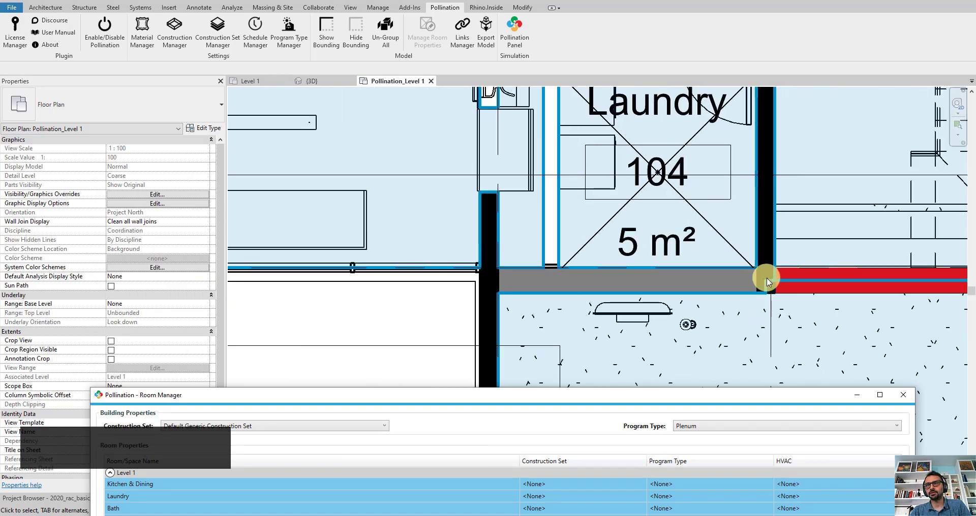
pyautogui.moveTo(620, 403); pyautogui.dragTo(641, 16)
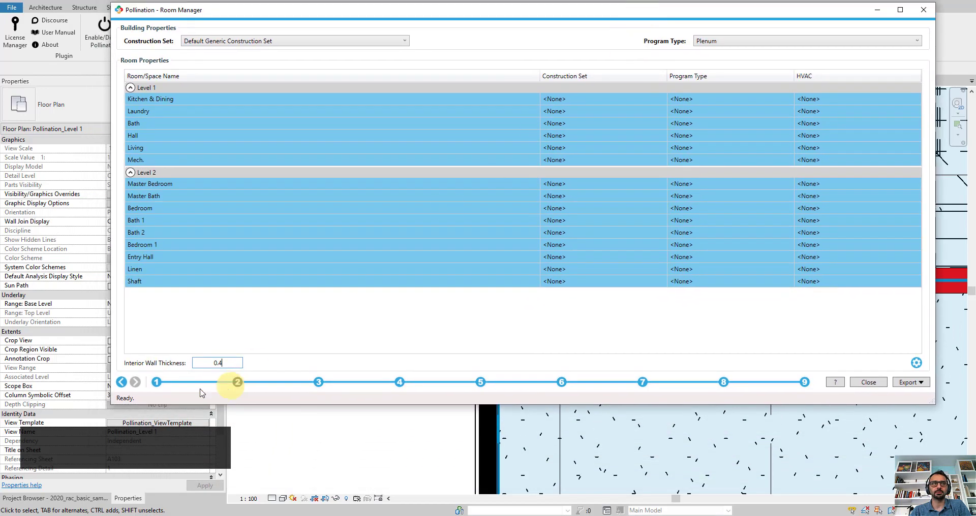
pyautogui.click(242, 365)
pyautogui.moveTo(455, 15); pyautogui.dragTo(428, 52)
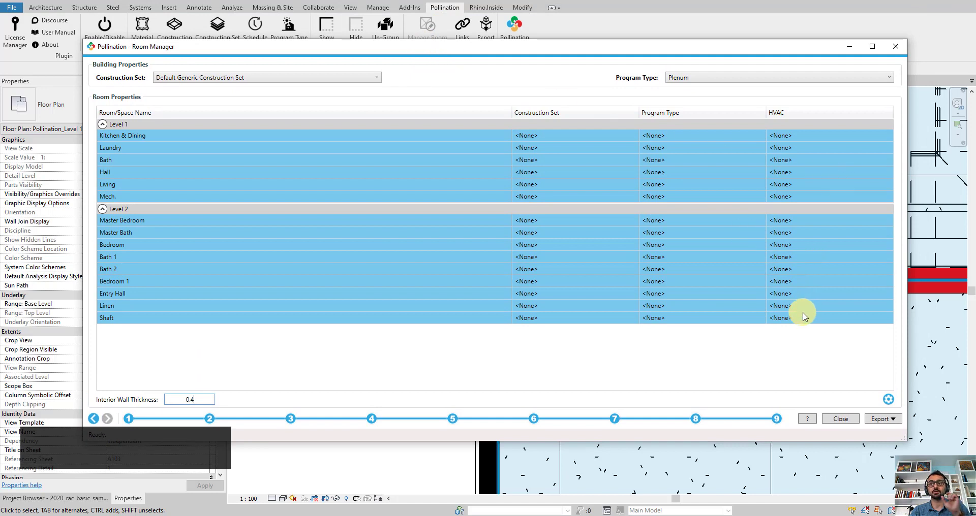
# - Export the rooms as an IDA-ICE model, overwriting 2020_rac_basic_sample_project_clean_saved_settings.idm in the ida-ice folder
pyautogui.click(891, 420)
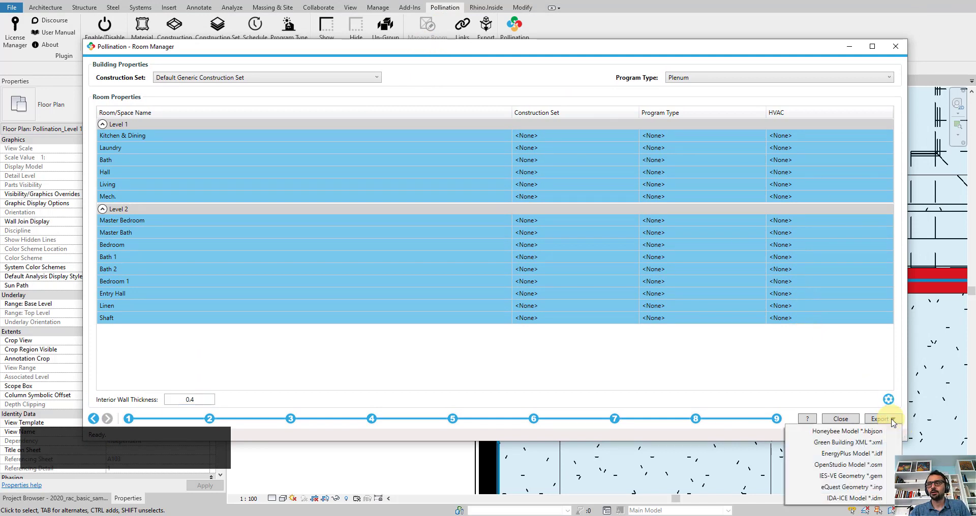
pyautogui.click(847, 499)
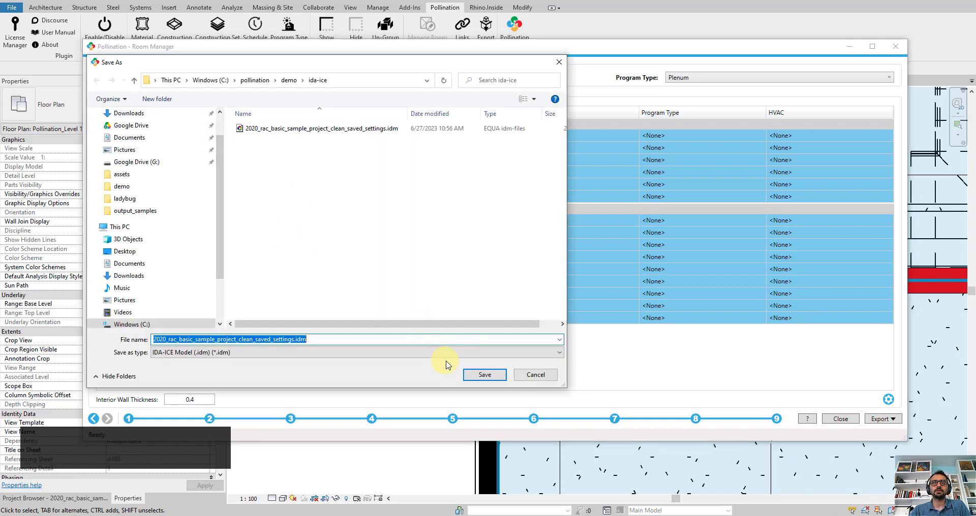
pyautogui.click(484, 375)
pyautogui.click(360, 250)
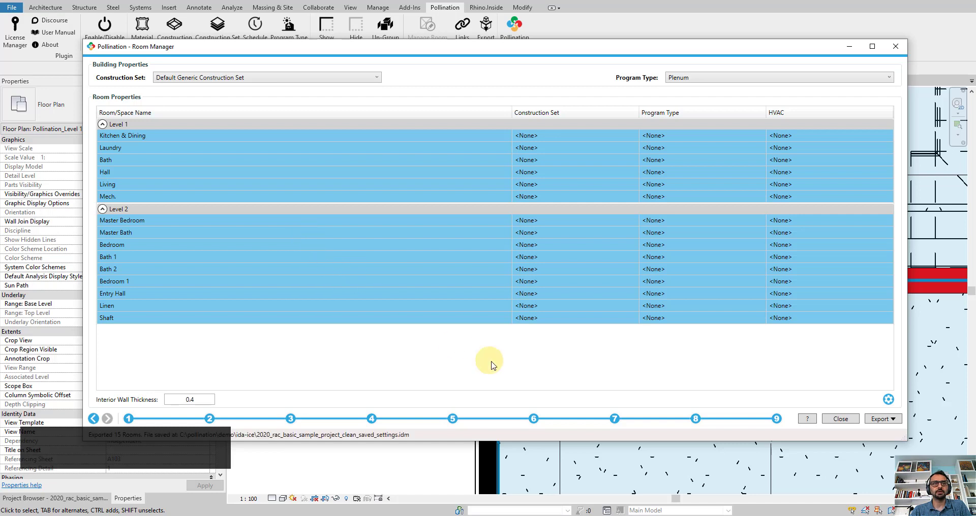
# - Switch to IDA Indoor Climate and Energy and open 2020_rac_basic_sample_project_clean_saved_settings.idm from the ida-ice folder
pyautogui.moveTo(406, 56); pyautogui.dragTo(430, 35)
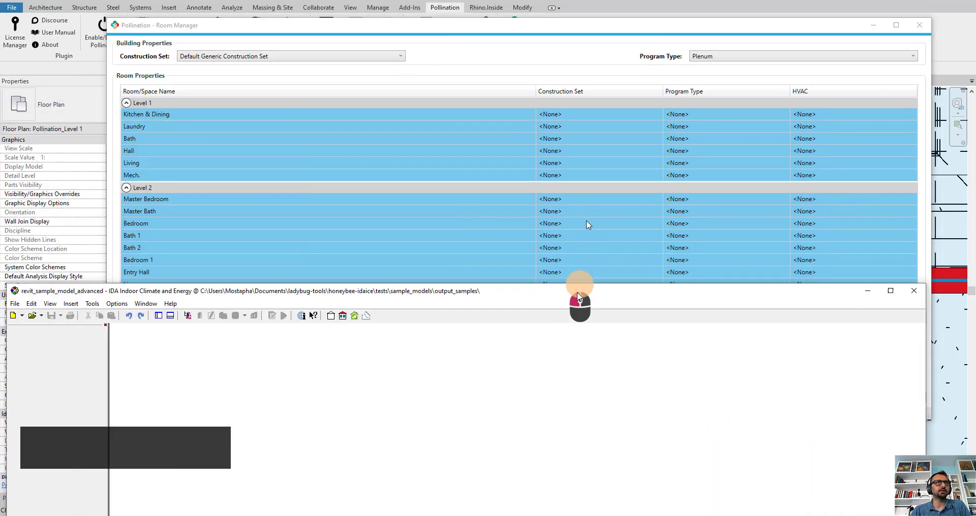
pyautogui.moveTo(582, 289); pyautogui.dragTo(601, 26)
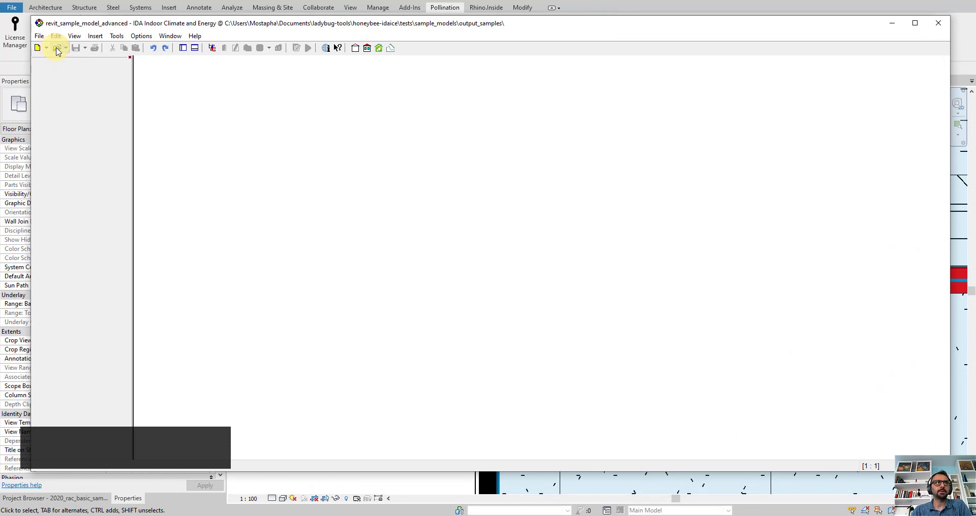
pyautogui.click(57, 48)
pyautogui.click(260, 116)
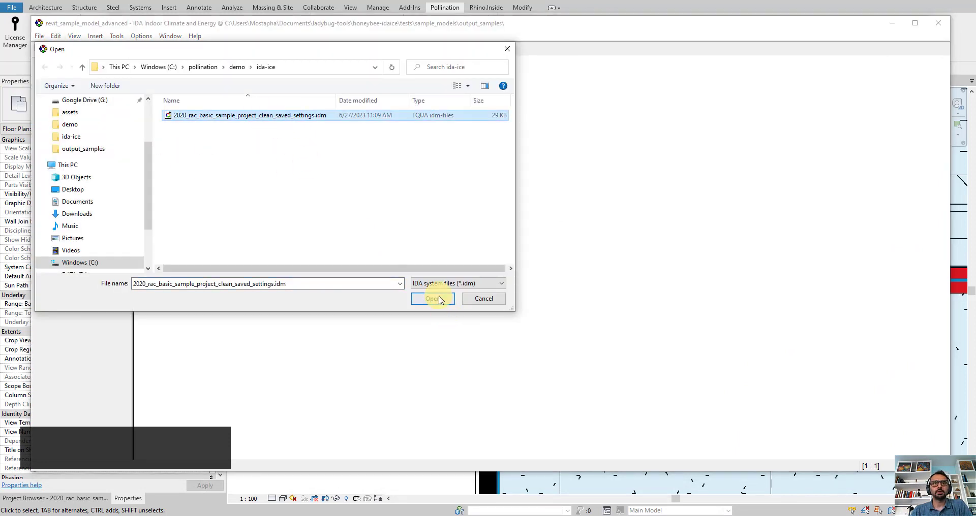
pyautogui.click(433, 299)
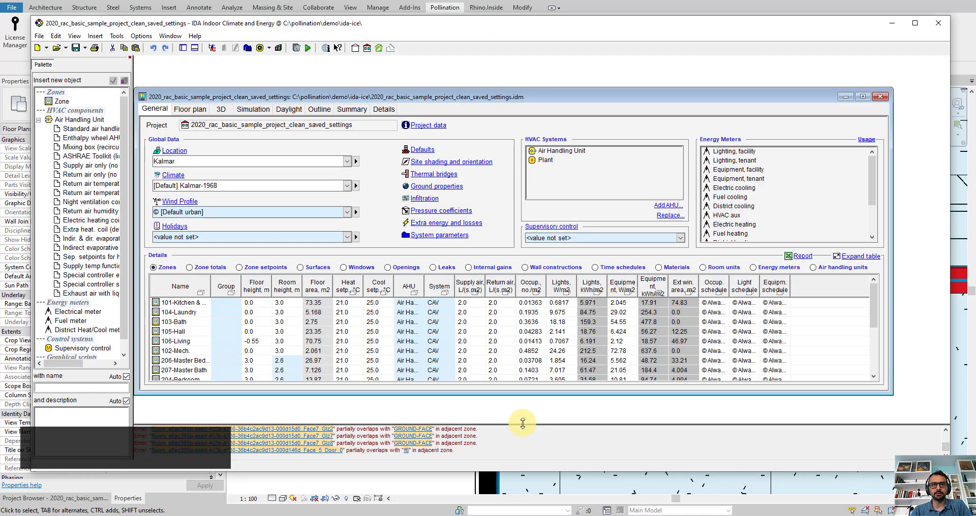
# - Enlarge the message area and examine the house and the 106-Living zone's windows in the 3D model
pyautogui.moveTo(522, 424); pyautogui.dragTo(528, 335)
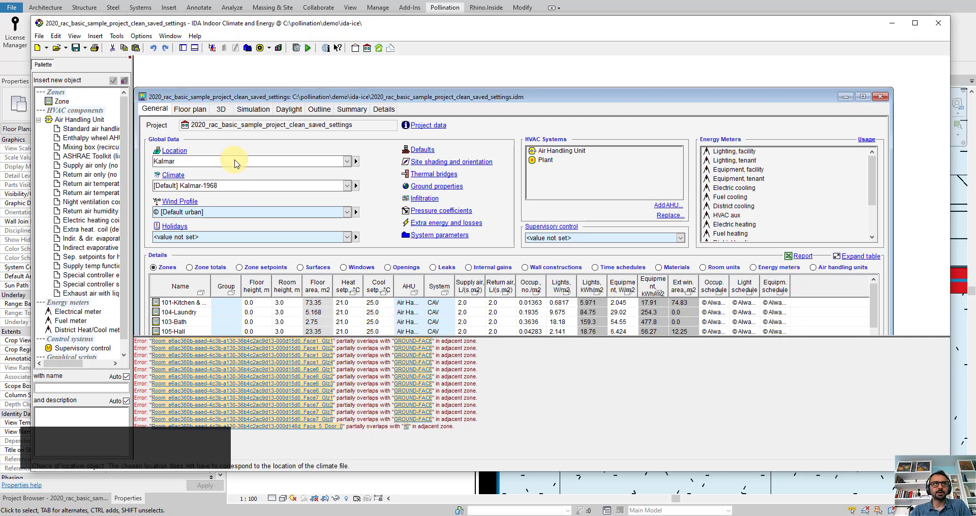
pyautogui.click(221, 108)
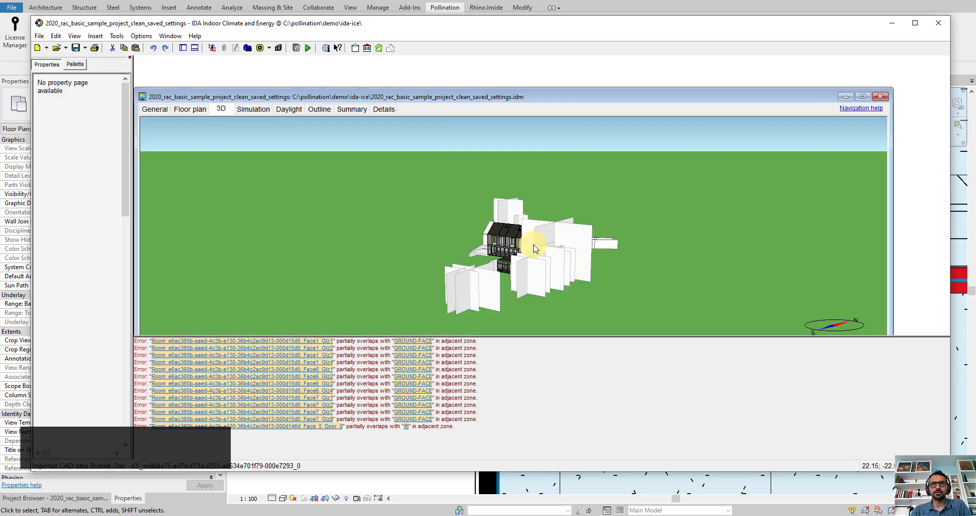
pyautogui.scroll(3, 508, 219)
pyautogui.moveTo(490, 252); pyautogui.dragTo(742, 257)
pyautogui.scroll(5, 643, 264)
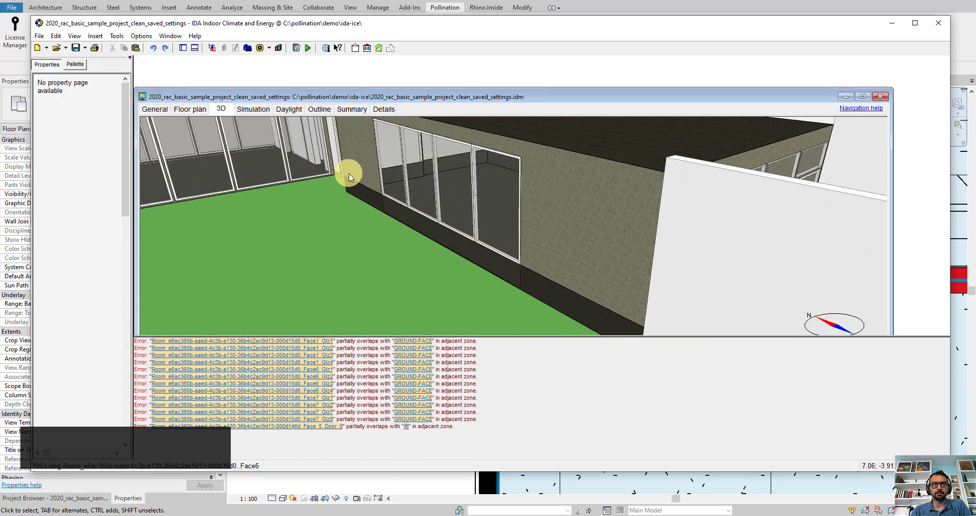
pyautogui.scroll(-5, 498, 230)
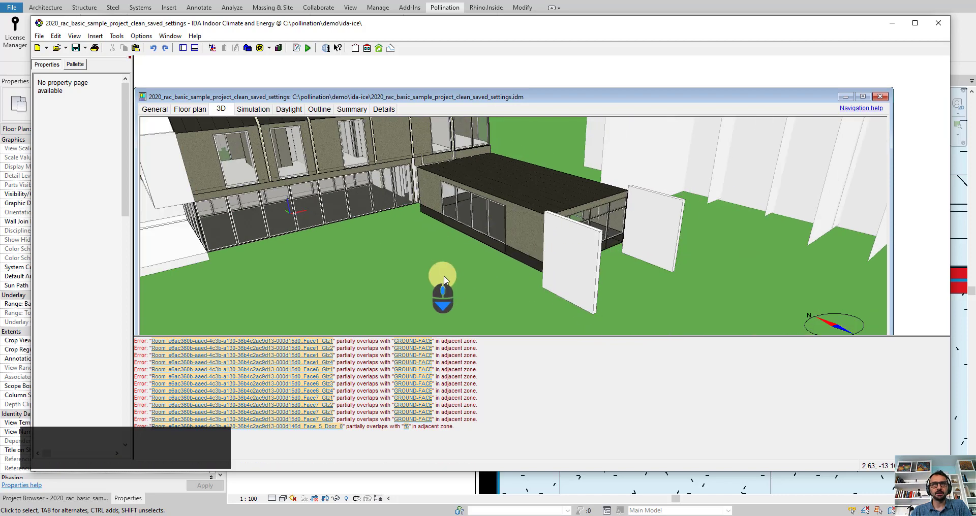
pyautogui.moveTo(437, 279); pyautogui.dragTo(503, 270)
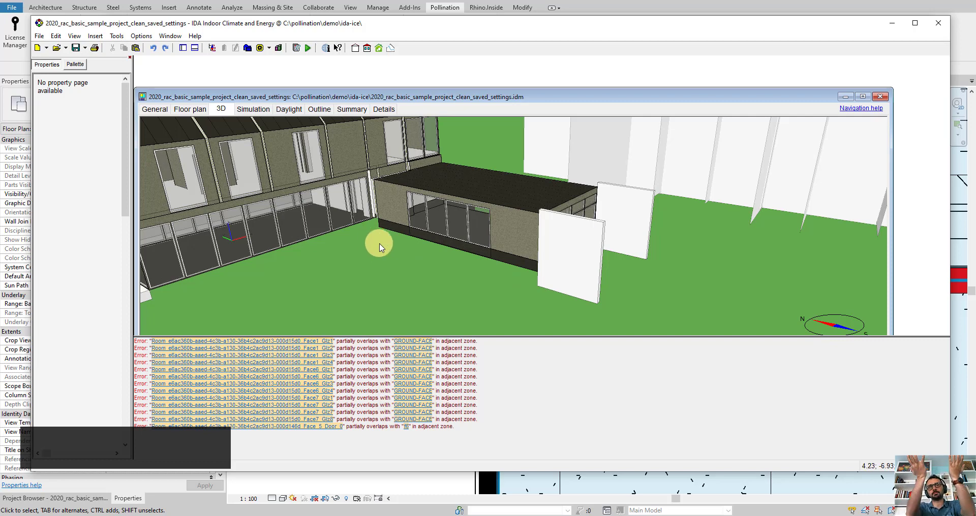
pyautogui.scroll(5, 425, 246)
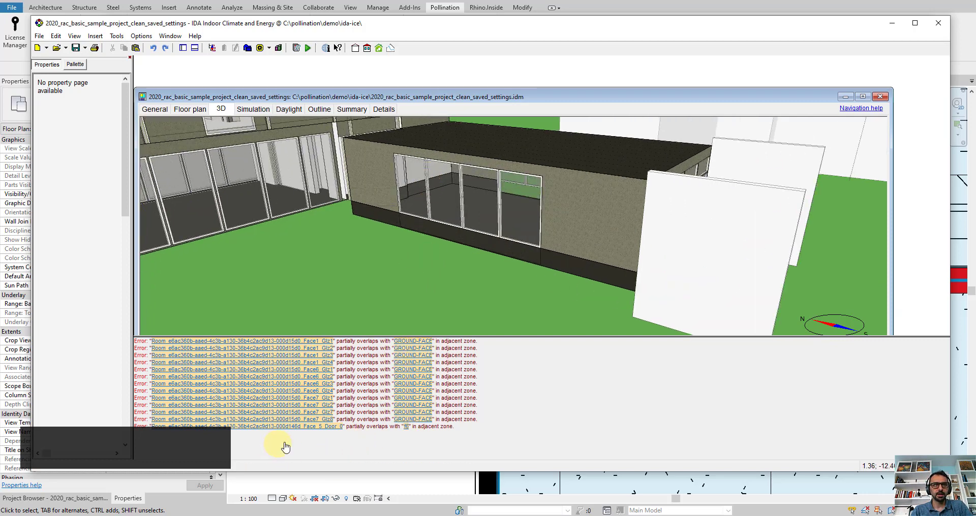
# - Open the door surface named in the last error message, move the door inward to a minimum x of 0.089 m, and close the surface window
pyautogui.click(317, 431)
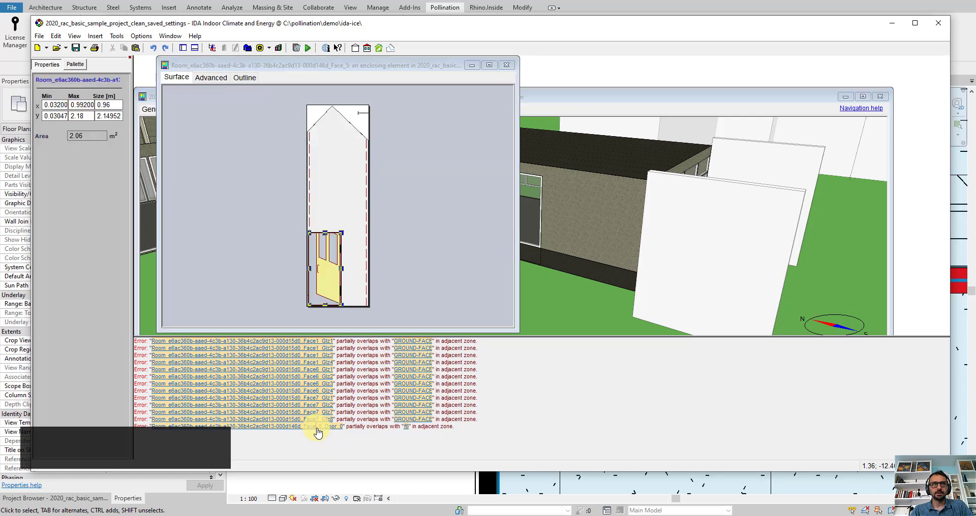
pyautogui.scroll(3, 318, 305)
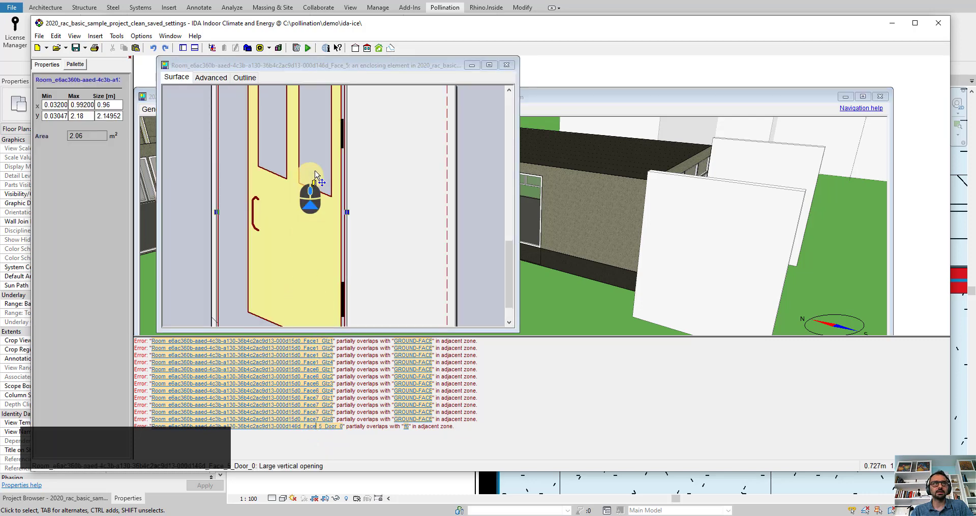
pyautogui.scroll(-1, 305, 198)
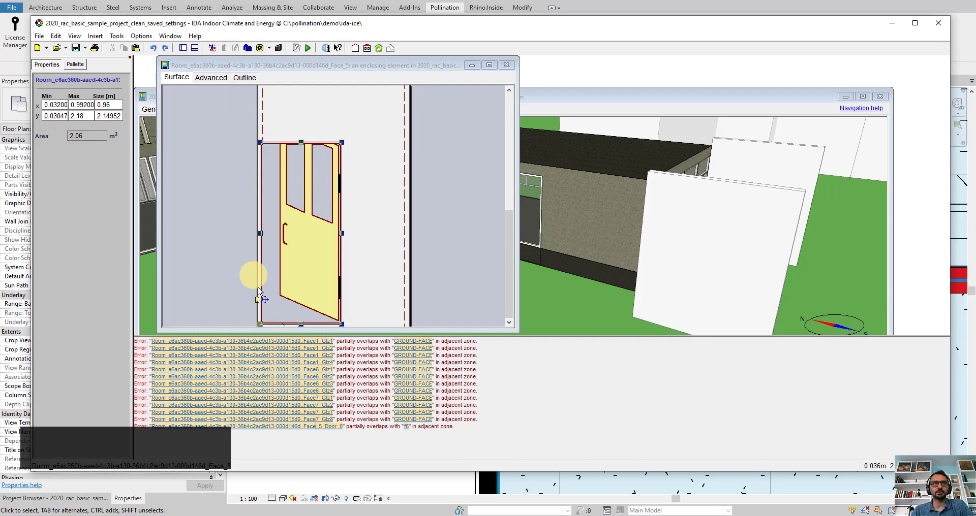
pyautogui.scroll(3, 259, 199)
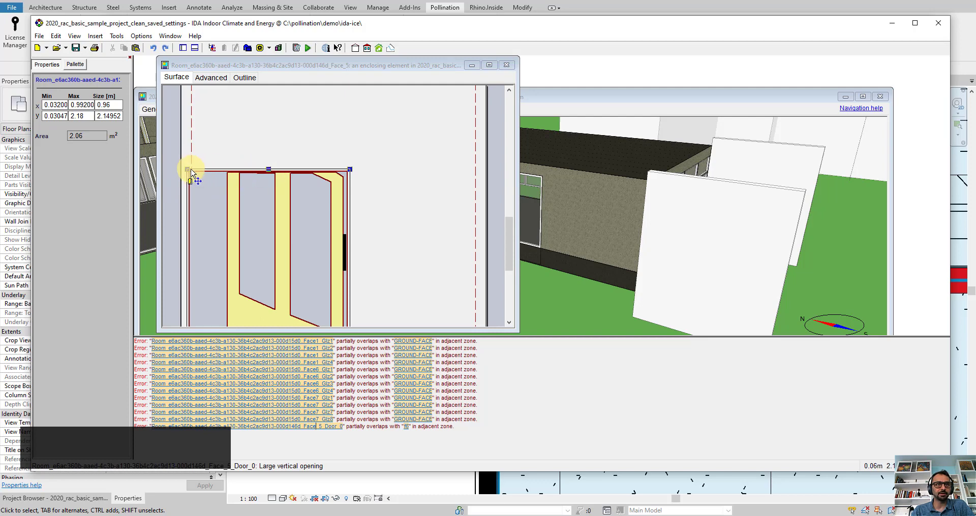
pyautogui.moveTo(256, 174); pyautogui.dragTo(272, 173)
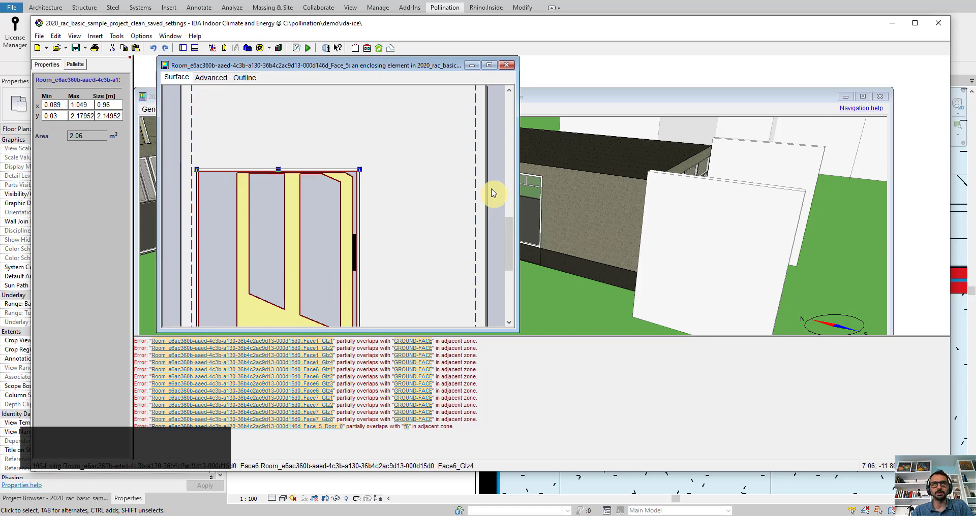
pyautogui.scroll(-2, 429, 207)
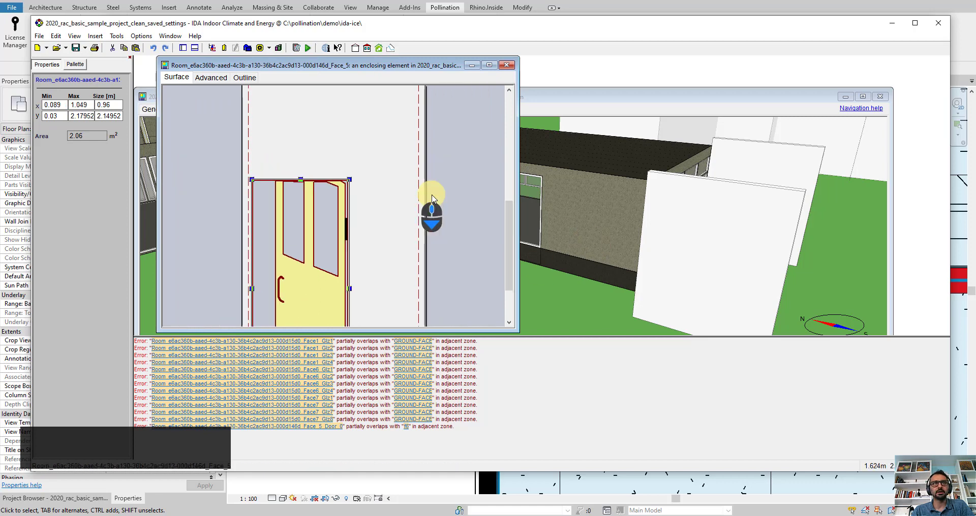
pyautogui.click(508, 66)
# - Clear the error messages, make the project window taller, and maximize the application to show the whole house in 3D
pyautogui.rightClick(607, 412)
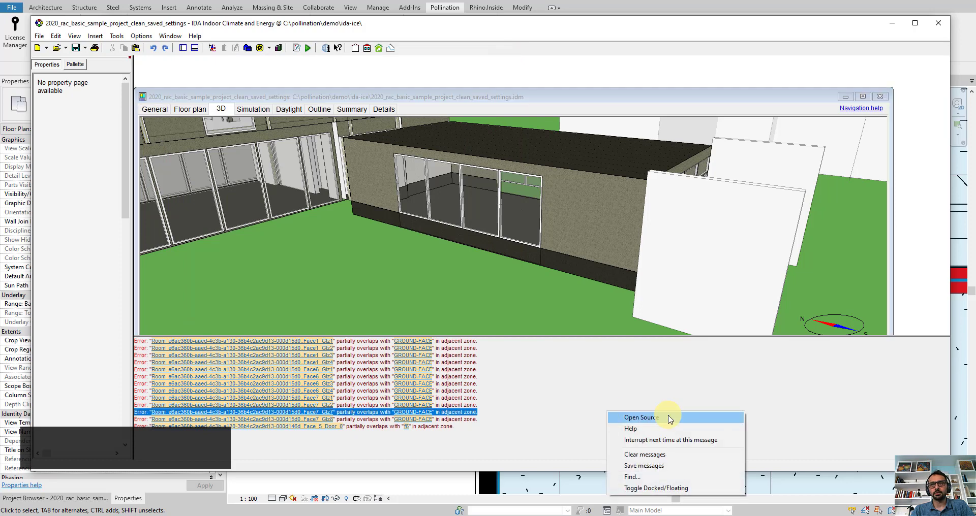
pyautogui.click(684, 456)
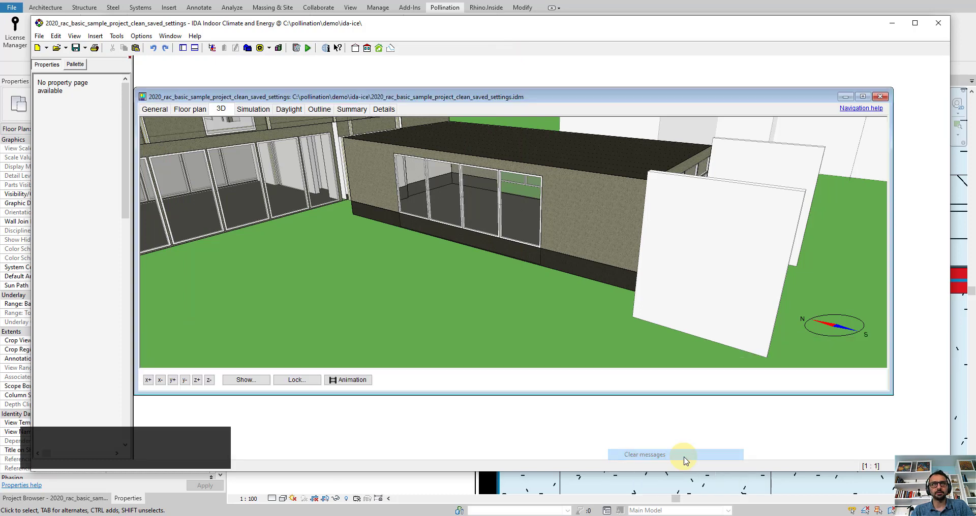
pyautogui.click(690, 416)
pyautogui.moveTo(689, 393); pyautogui.dragTo(684, 439)
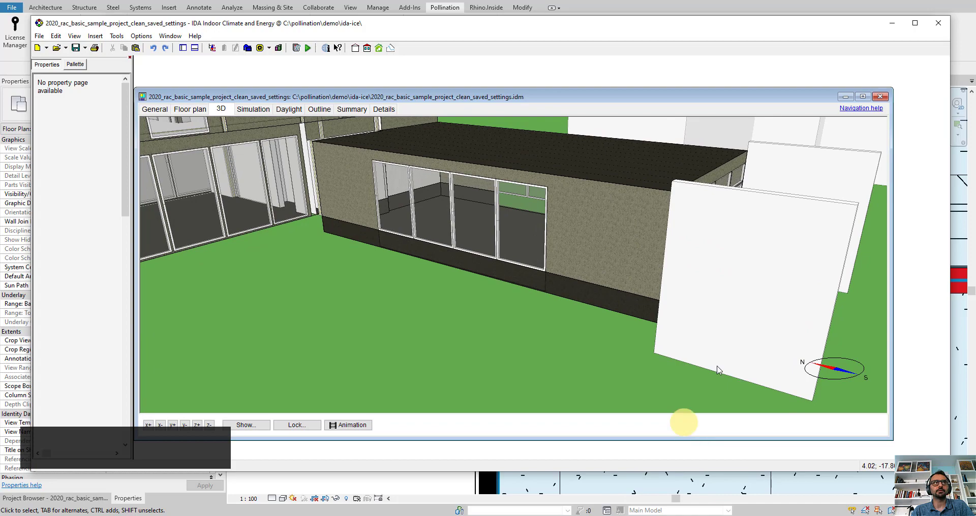
pyautogui.click(916, 26)
pyautogui.scroll(-5, 568, 283)
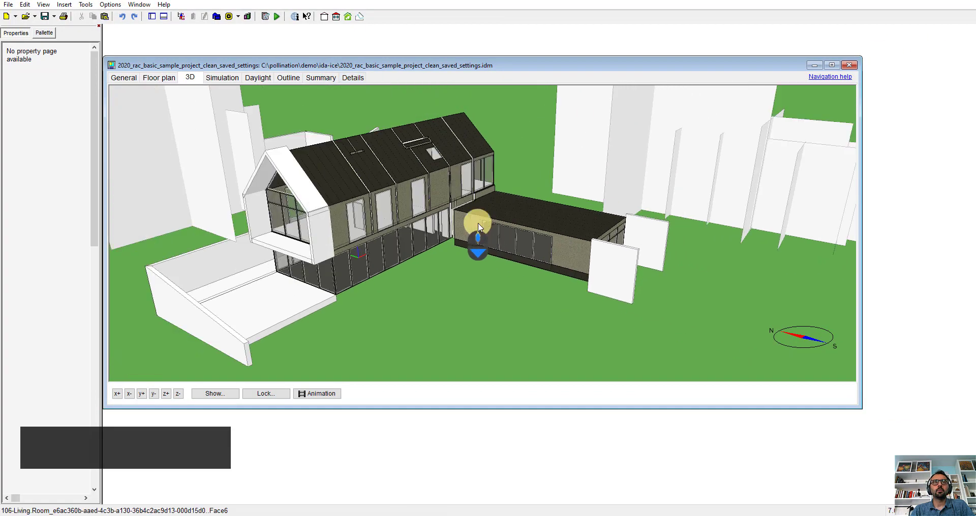
pyautogui.moveTo(481, 279); pyautogui.dragTo(456, 299)
# - Show the ground-level floor plan and select the 106-Living zone to check its walls against the neighbouring rooms
pyautogui.click(157, 78)
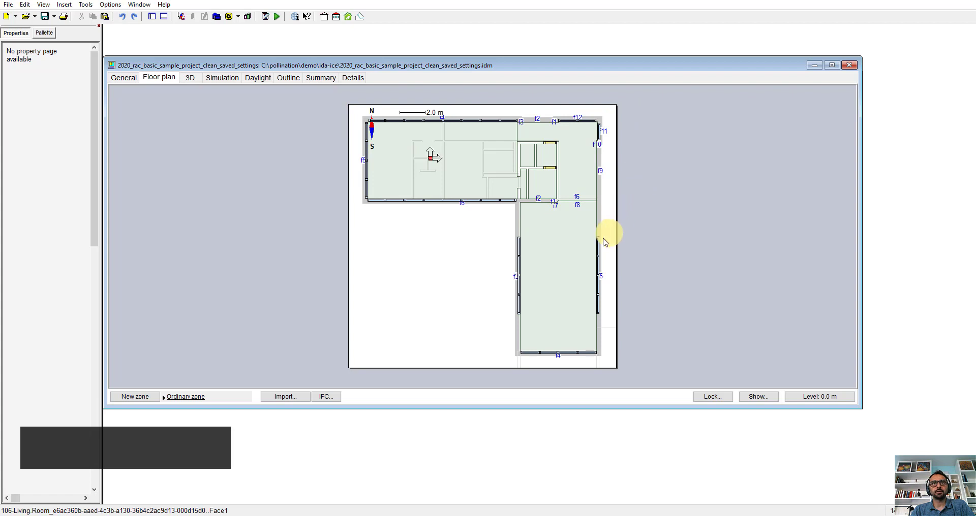
pyautogui.scroll(5, 611, 235)
pyautogui.scroll(-4, 612, 235)
pyautogui.scroll(2, 653, 157)
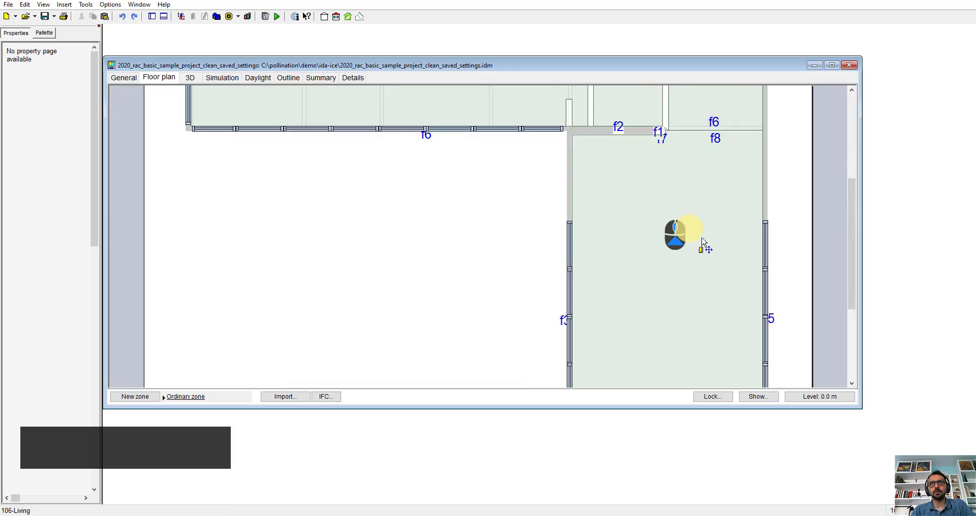
pyautogui.click(717, 140)
pyautogui.scroll(-4, 577, 163)
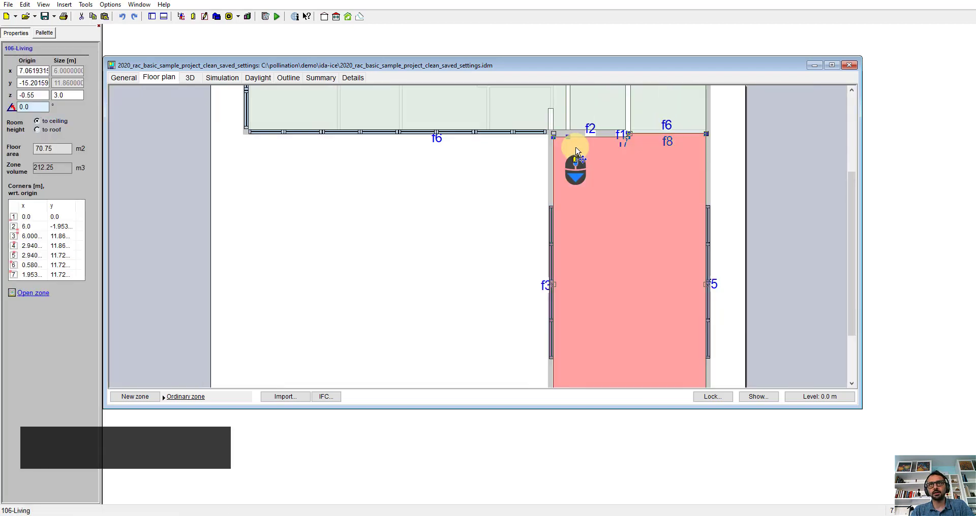
pyautogui.scroll(2, 623, 152)
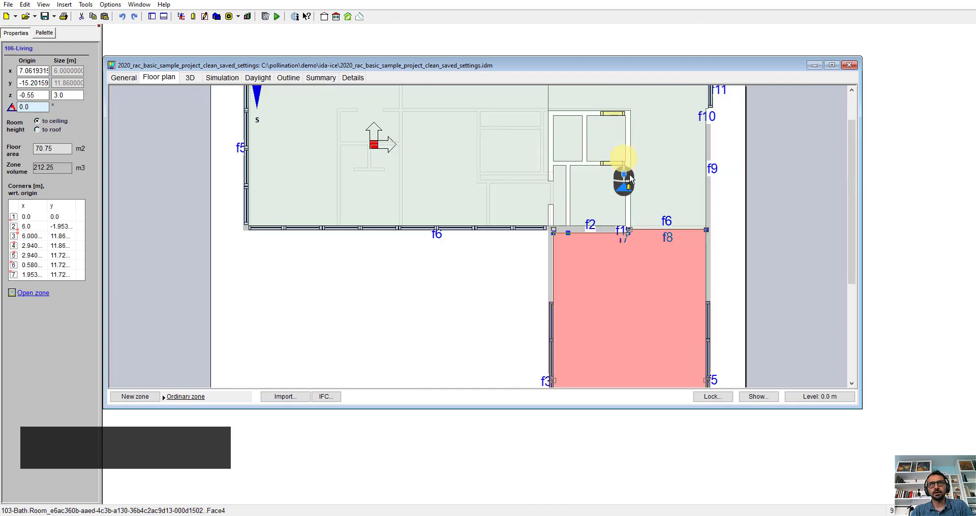
# - Select façades f9 and f3 in the ground-level plan to check the outlines of the two building sections
pyautogui.click(713, 170)
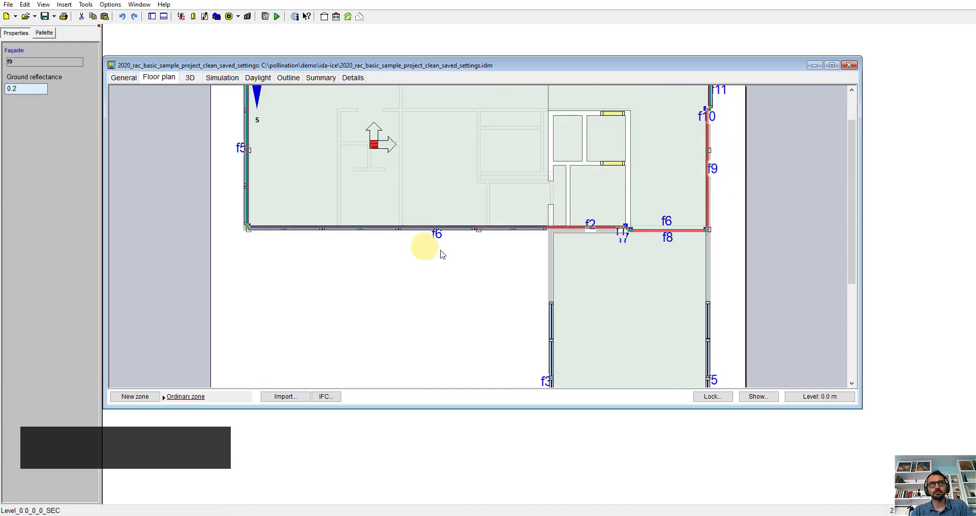
pyautogui.scroll(-2, 462, 305)
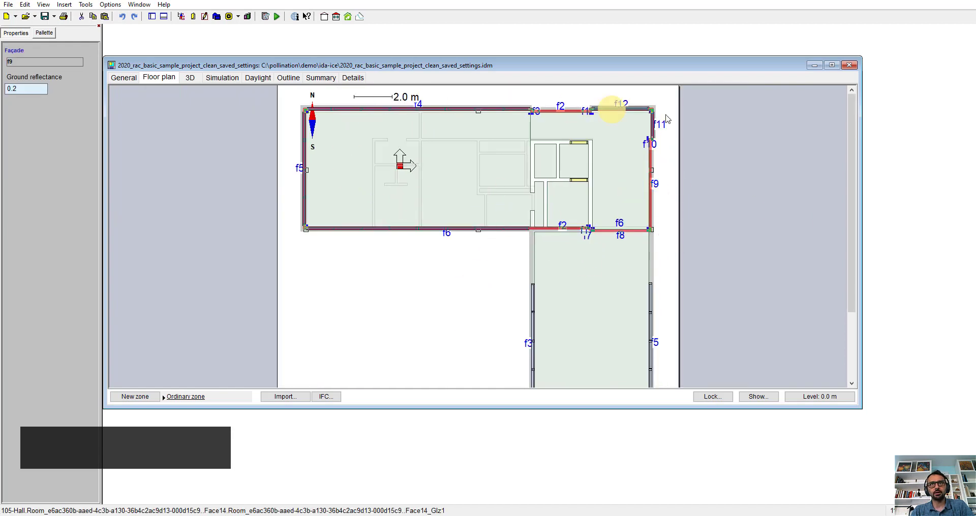
pyautogui.click(527, 349)
pyautogui.scroll(-2, 505, 201)
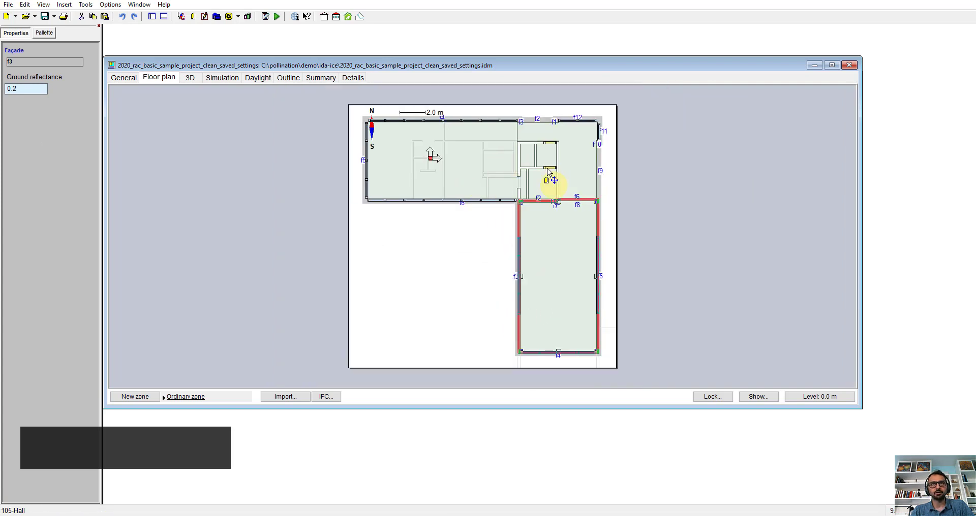
# - Open the 204-Bedroom zone from the zones table and show it in the floor plan at level 3.0 m
pyautogui.click(126, 81)
pyautogui.click(138, 354)
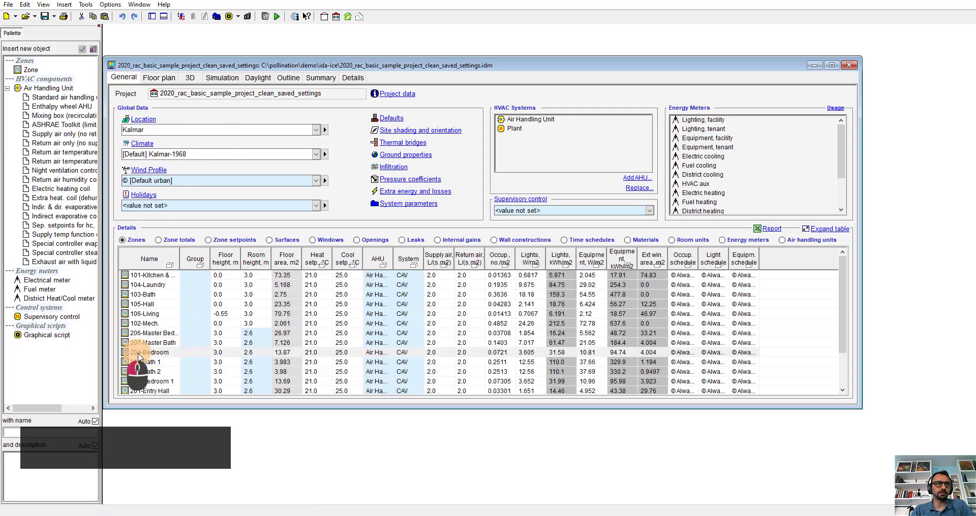
pyautogui.doubleClick(138, 354)
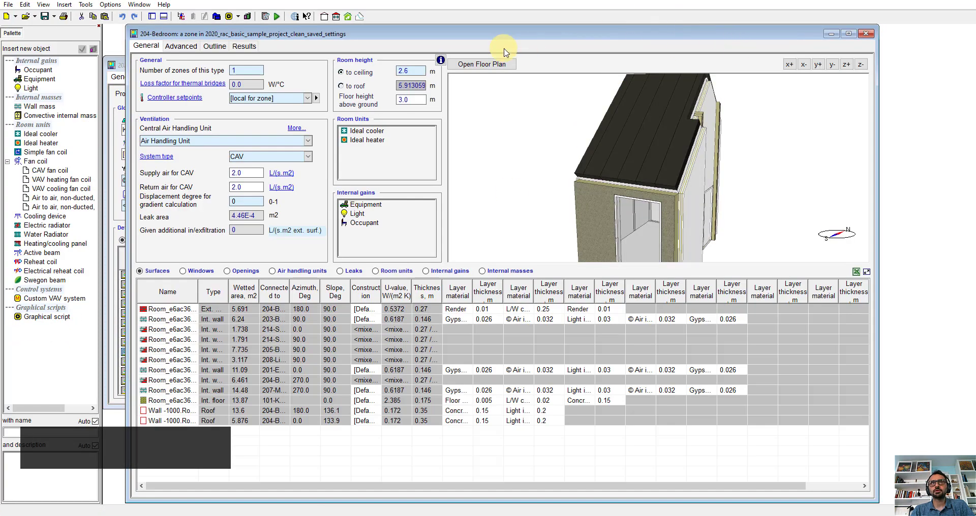
pyautogui.click(488, 64)
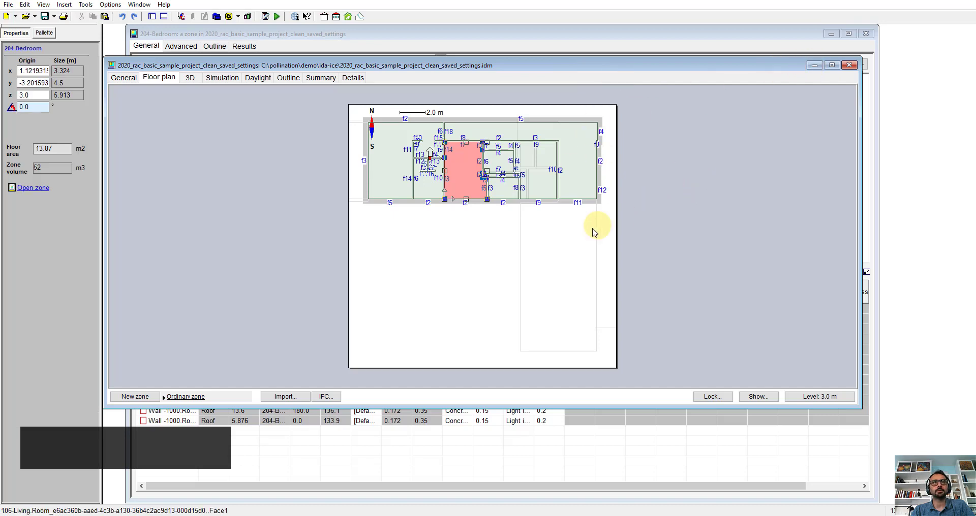
pyautogui.scroll(-3, 442, 109)
pyautogui.scroll(-3, 493, 133)
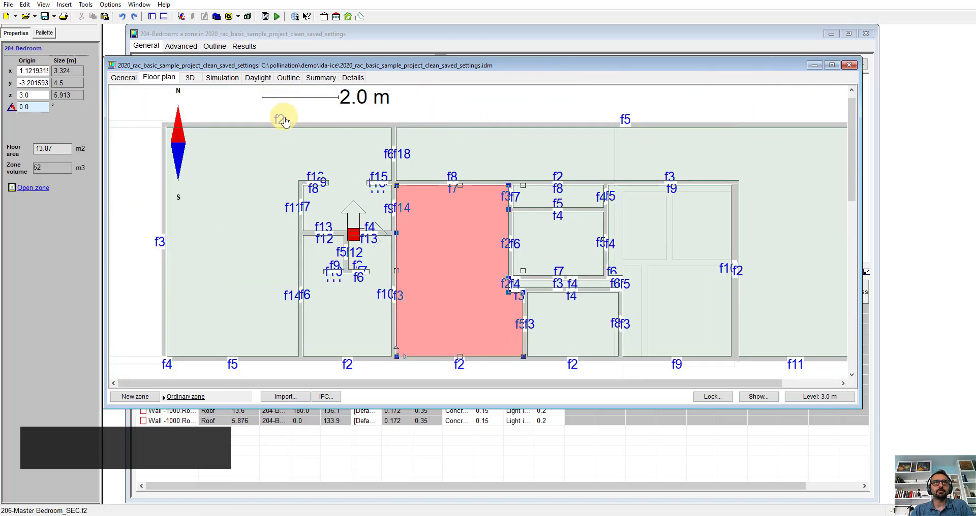
# - Check the upper-level section outlines by selecting façades of the Master Bedroom, 204-Bedroom, 202-Bedroom 1 and 201-Entry Hall
pyautogui.click(283, 118)
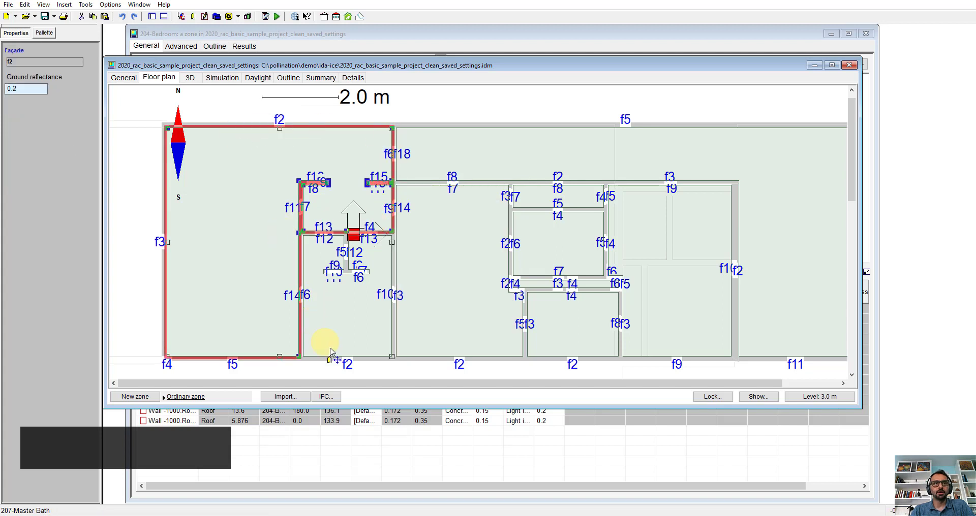
pyautogui.click(348, 366)
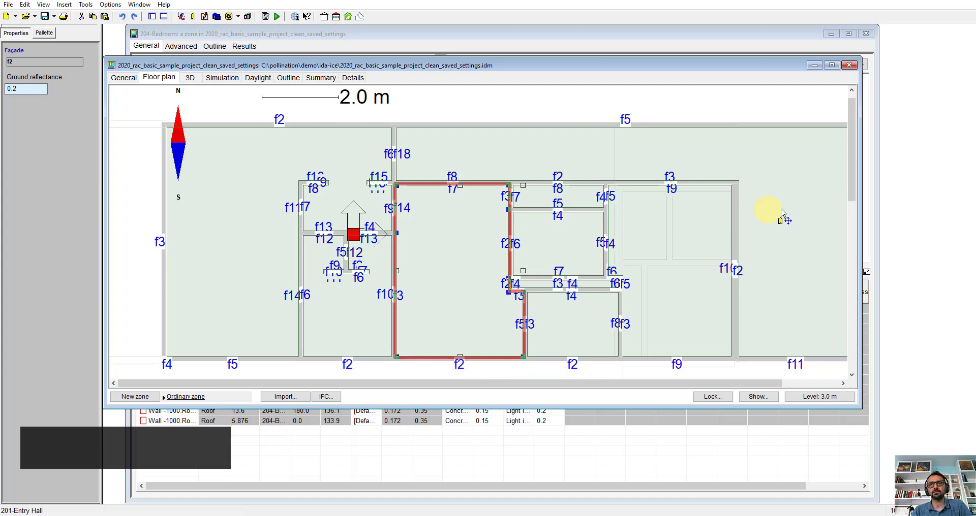
pyautogui.click(726, 272)
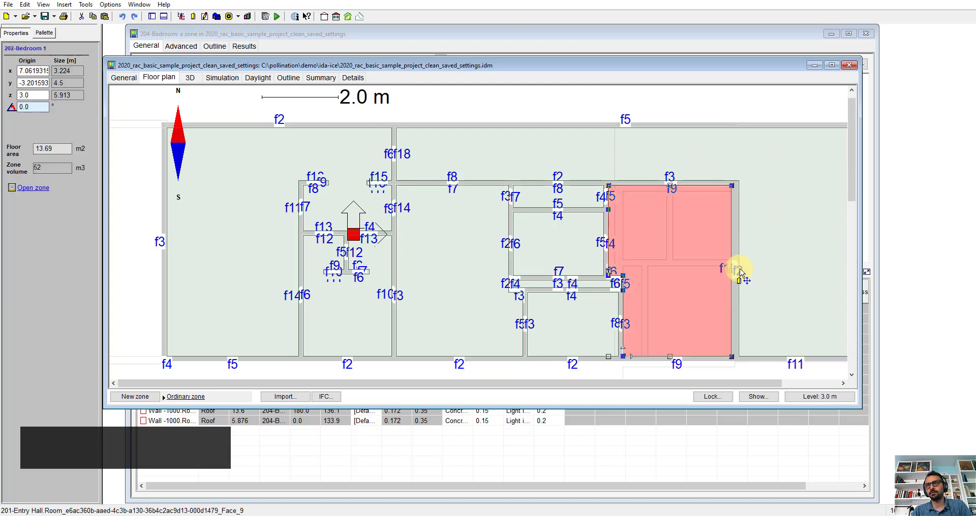
pyautogui.click(740, 275)
pyautogui.click(737, 272)
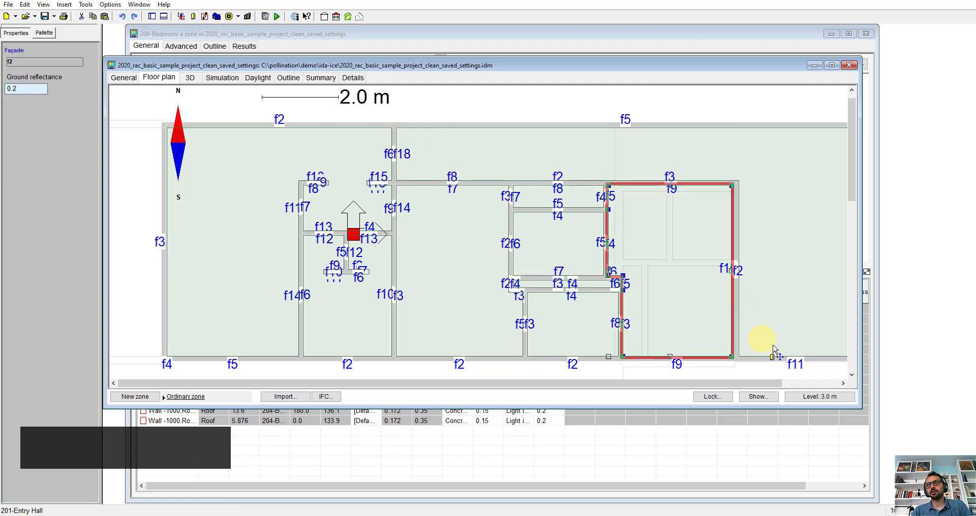
pyautogui.click(796, 365)
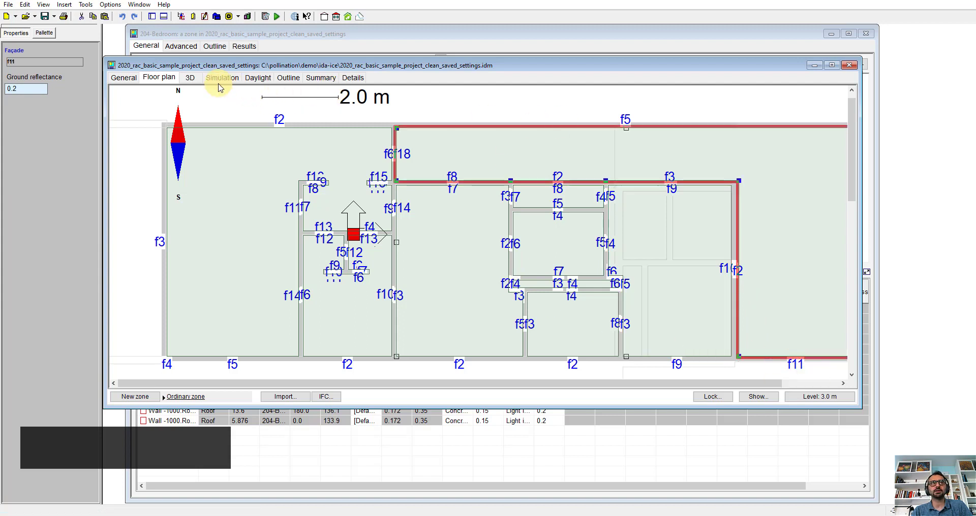
# - Return to the 3D model, clear the highlighted section, and inspect the house and context shades from the gable end
pyautogui.click(191, 79)
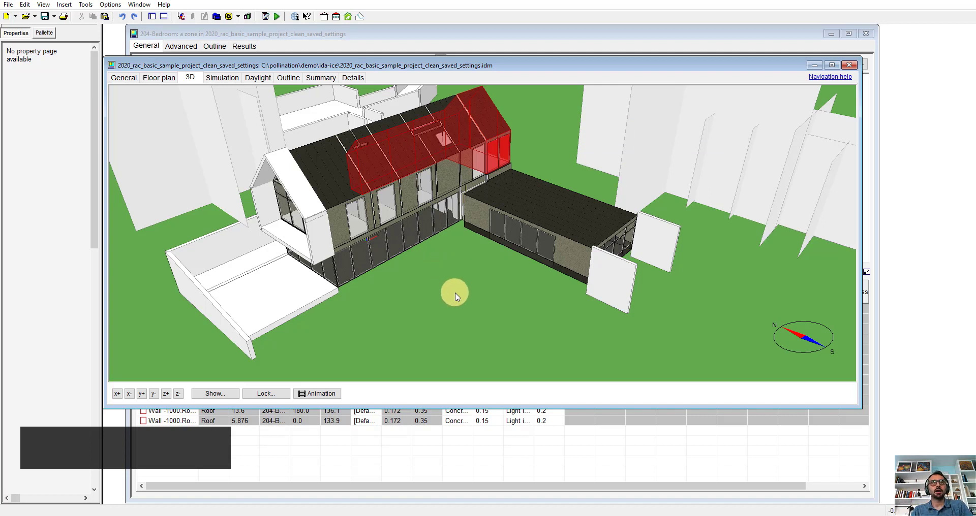
pyautogui.click(381, 318)
pyautogui.moveTo(366, 318); pyautogui.dragTo(574, 282, button='right')
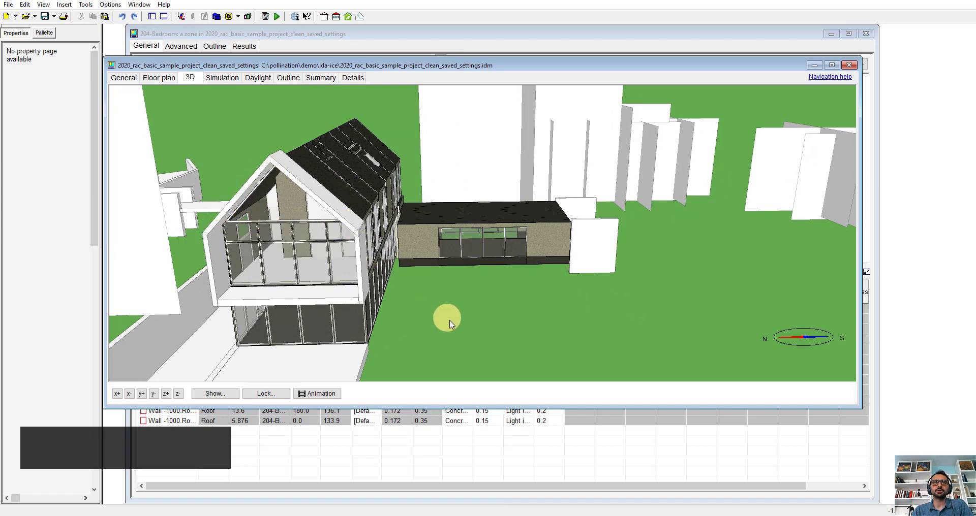
pyautogui.moveTo(462, 329); pyautogui.dragTo(408, 328)
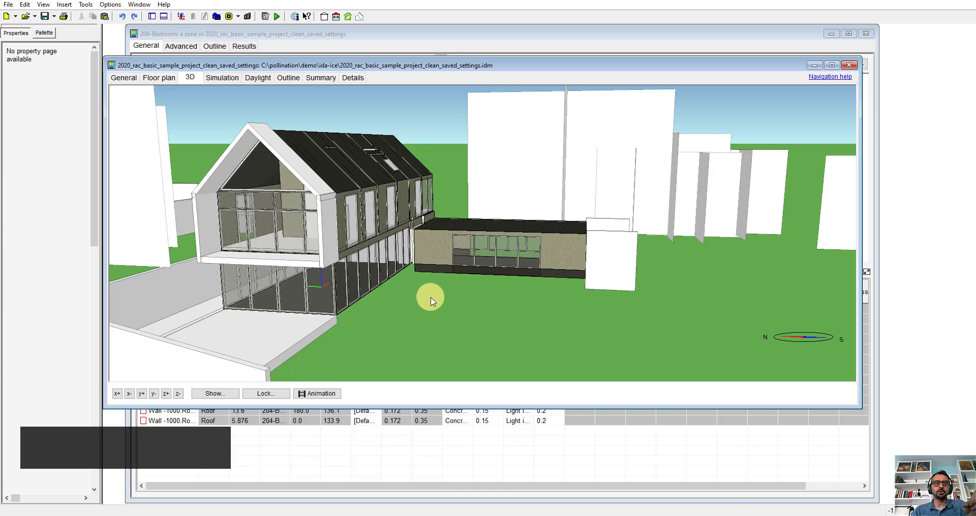
# - Close the 2020_rac_basic_sample_project_clean_saved_settings model and discard its unsaved changes
pyautogui.moveTo(263, 514)
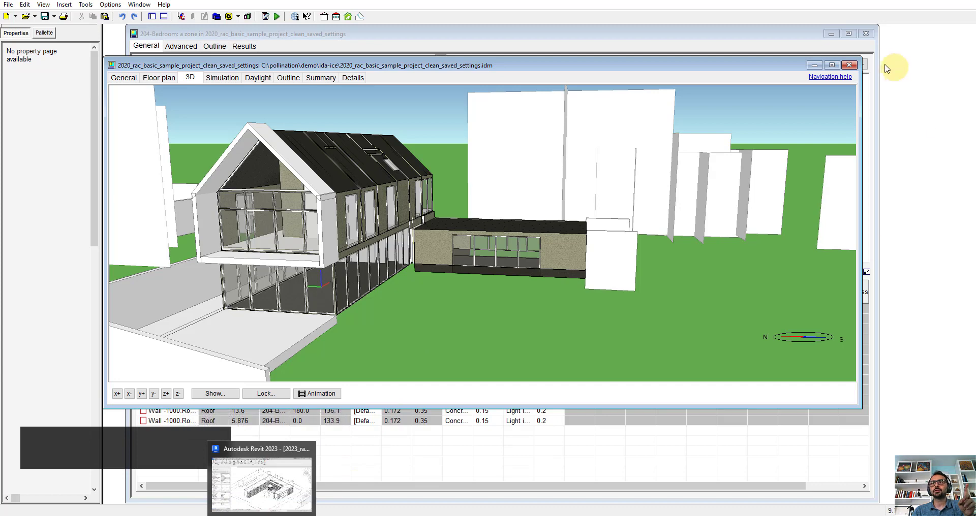
pyautogui.click(848, 65)
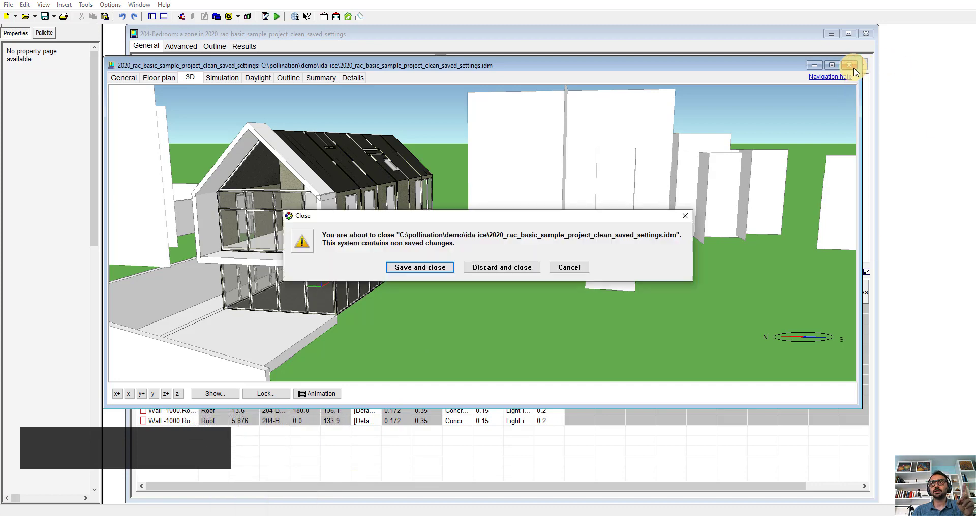
pyautogui.click(498, 268)
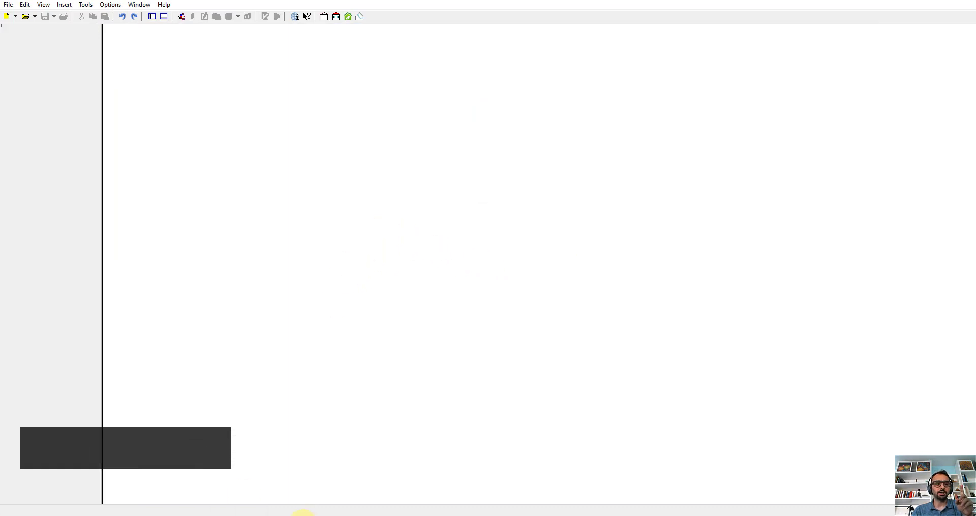
# - Switch to Revit, open the Pollination Room Manager for the advanced sample project, and set the boundary location to At Wall Finish
pyautogui.click(257, 514)
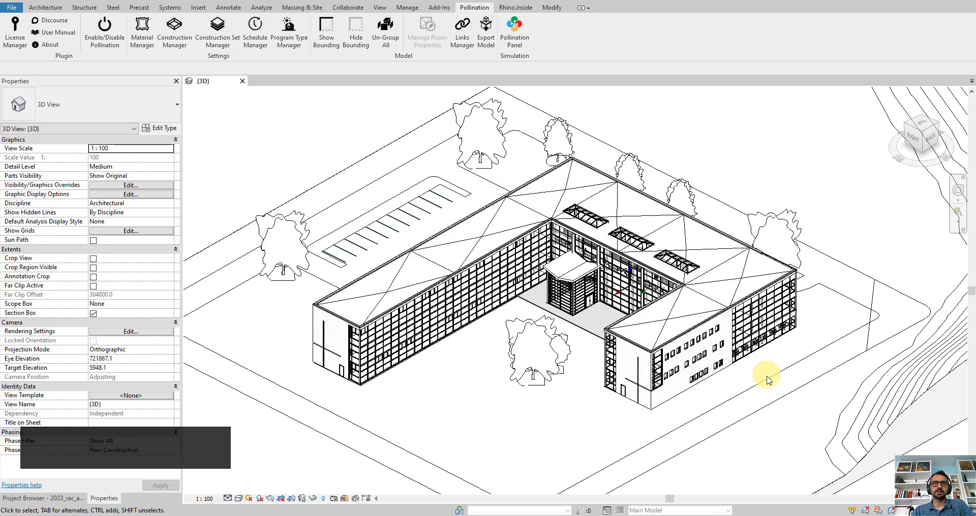
pyautogui.click(485, 31)
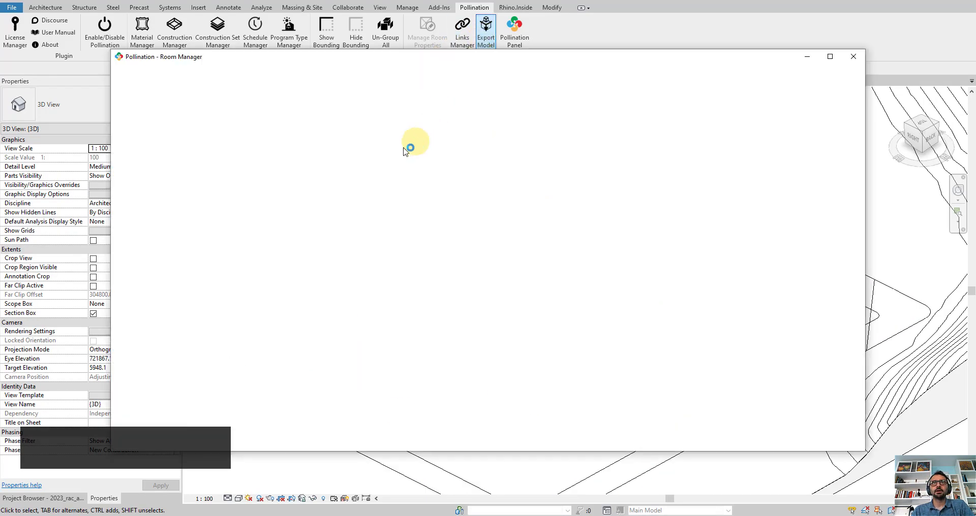
pyautogui.moveTo(355, 57); pyautogui.dragTo(386, 37)
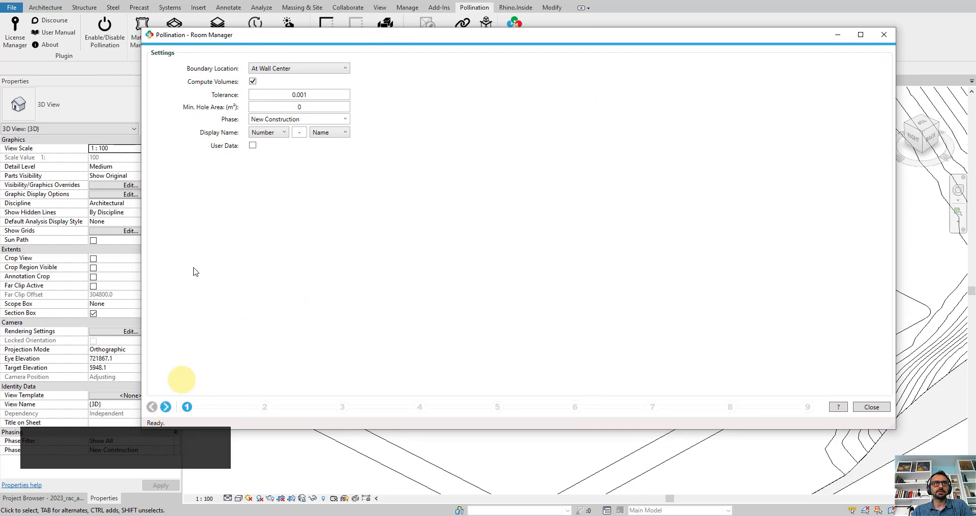
pyautogui.click(325, 68)
pyautogui.click(299, 79)
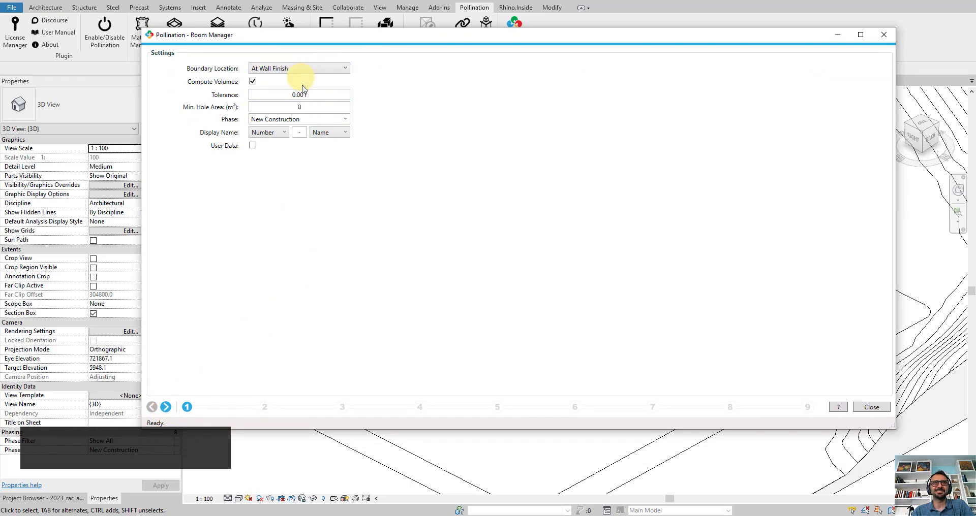
# - Keep the preset apertures, doors, levels and room selection, and process the rooms up to the room properties
pyautogui.click(166, 407)
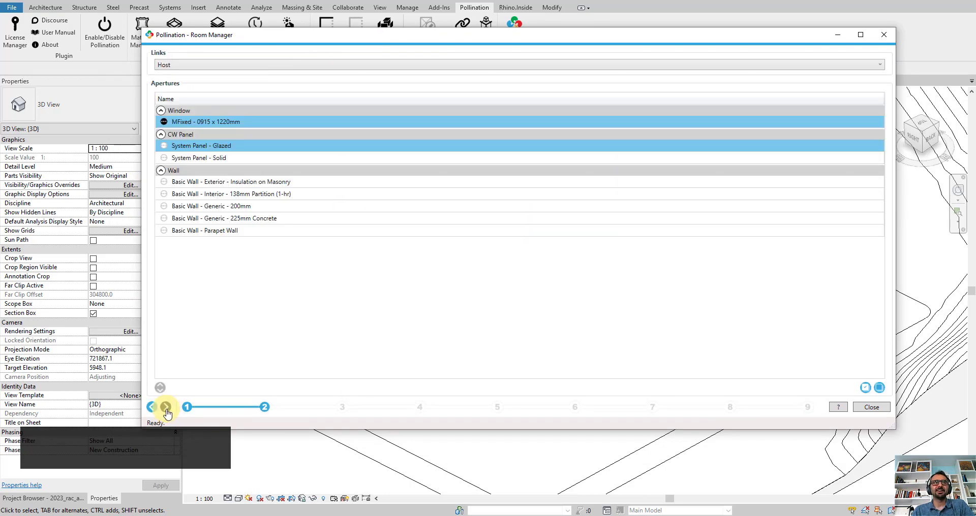
pyautogui.click(166, 408)
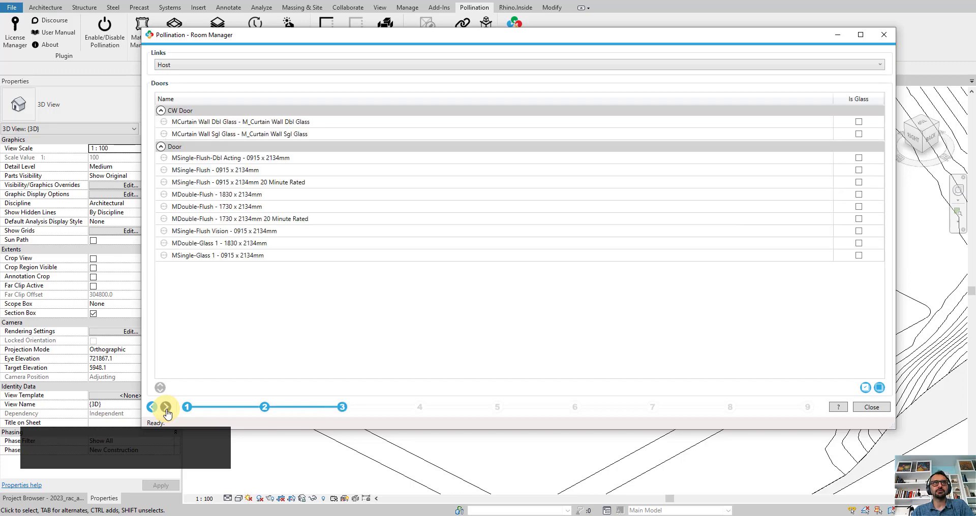
pyautogui.click(166, 407)
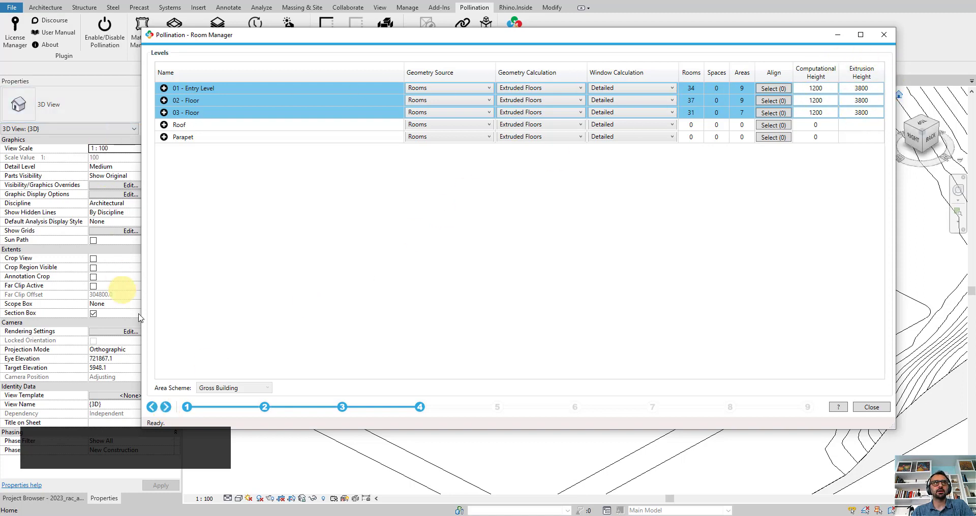
pyautogui.click(166, 407)
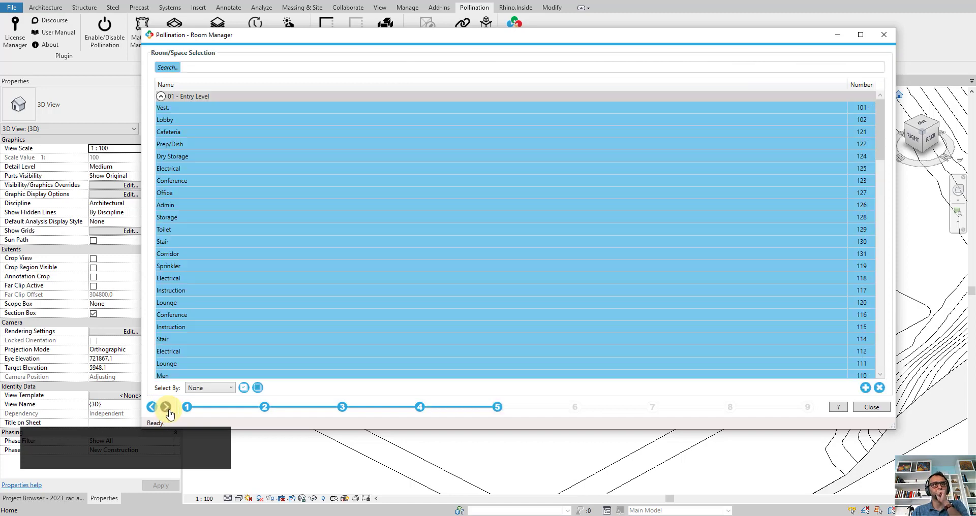
pyautogui.click(167, 409)
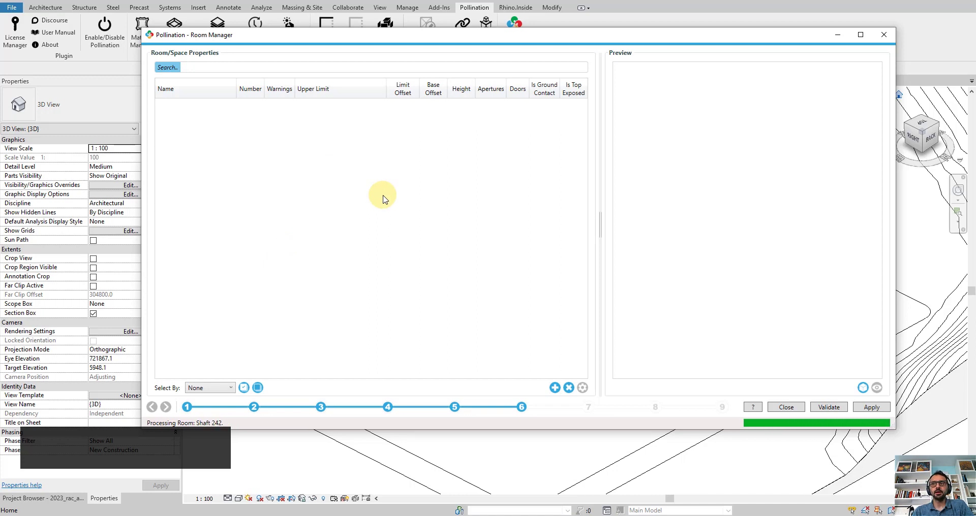
pyautogui.moveTo(570, 31); pyautogui.dragTo(574, 348)
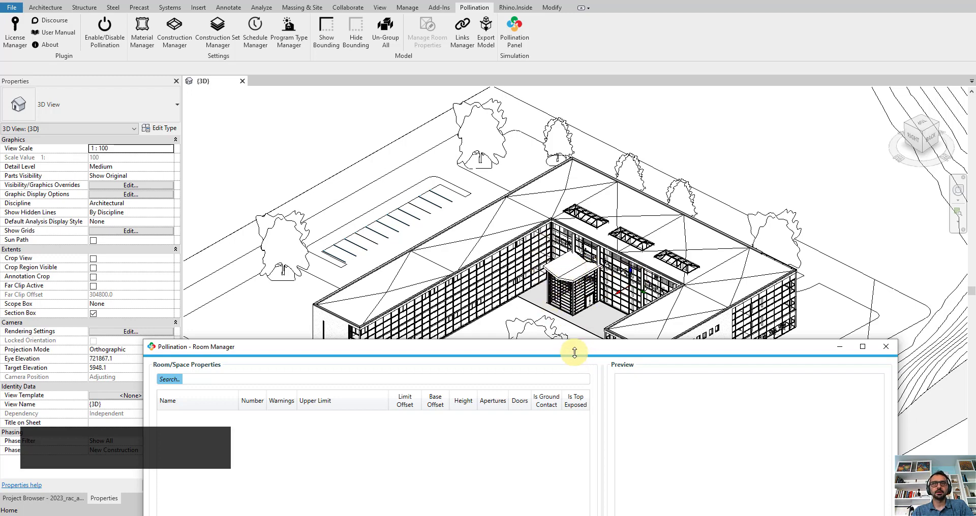
pyautogui.moveTo(574, 350); pyautogui.dragTo(584, 12)
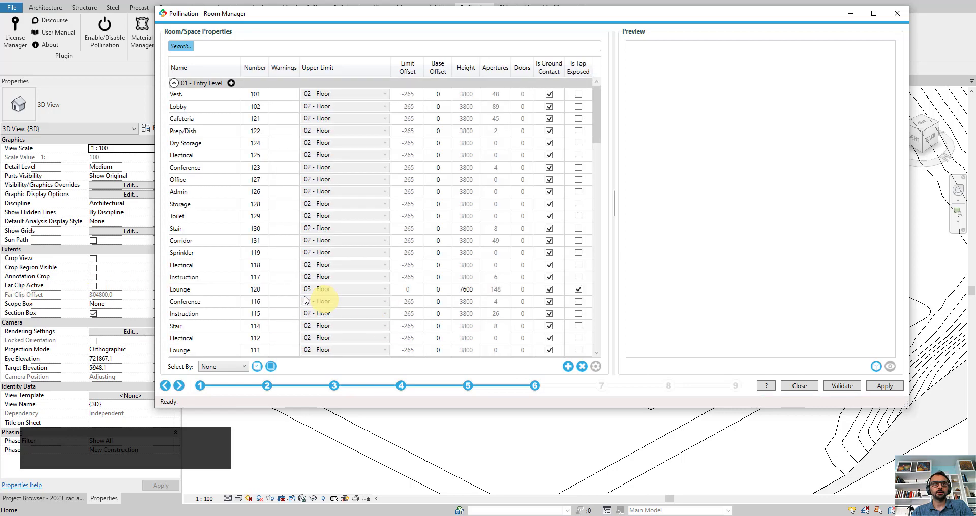
# - Select all rooms in the room properties, including the double-height Lounge 120, and continue to the context shades
pyautogui.click(254, 289)
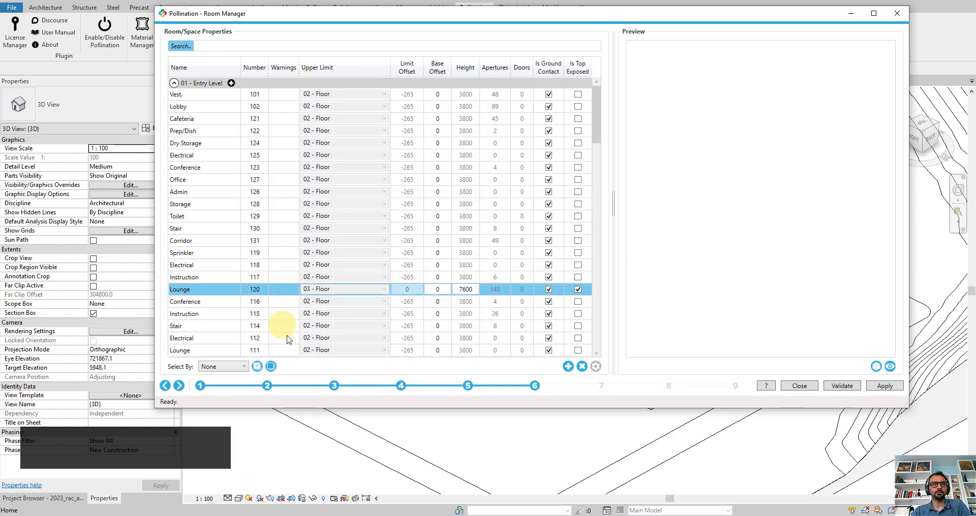
pyautogui.click(256, 368)
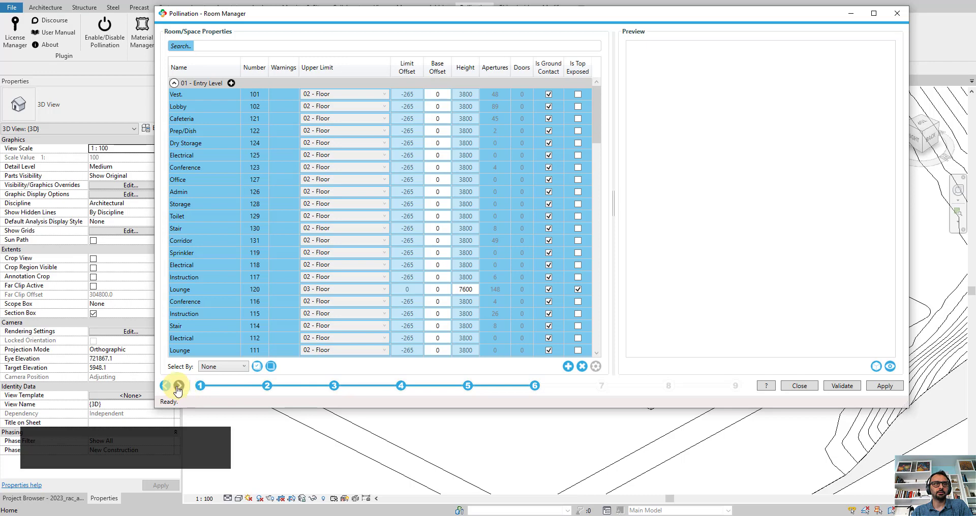
pyautogui.click(178, 386)
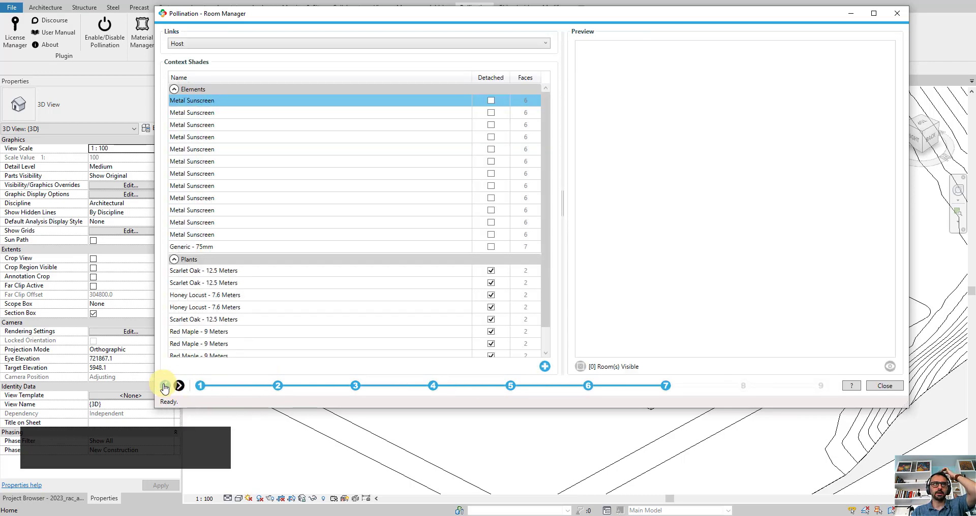
pyautogui.click(164, 386)
pyautogui.click(179, 386)
# - Select all context shades, both sunscreen elements and plants, and continue past the sensor grids to the building properties
pyautogui.click(292, 296)
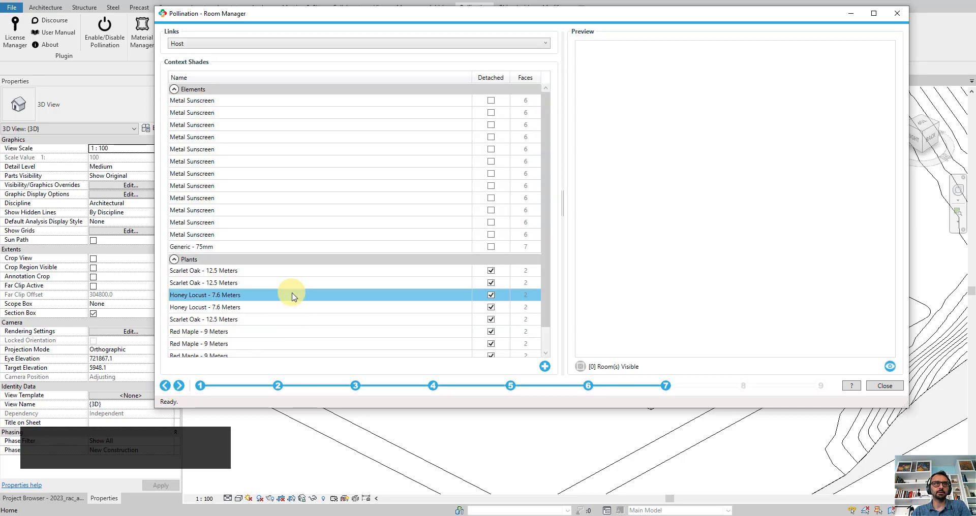
pyautogui.hotkey('ctrl', 'a')
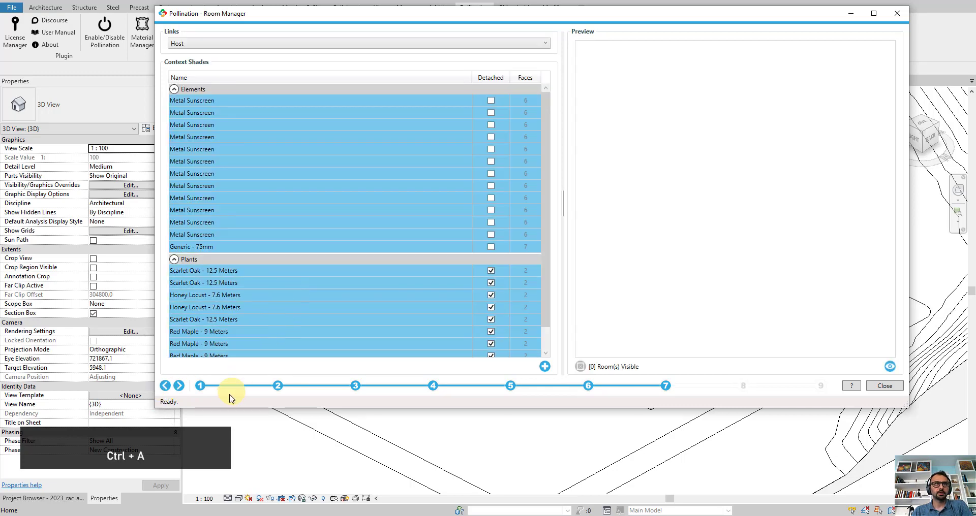
pyautogui.click(179, 386)
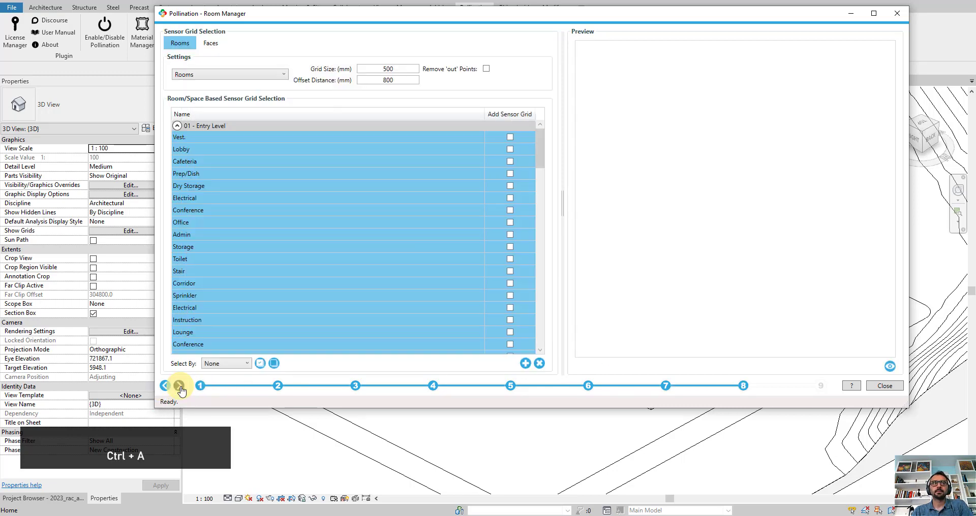
pyautogui.click(180, 386)
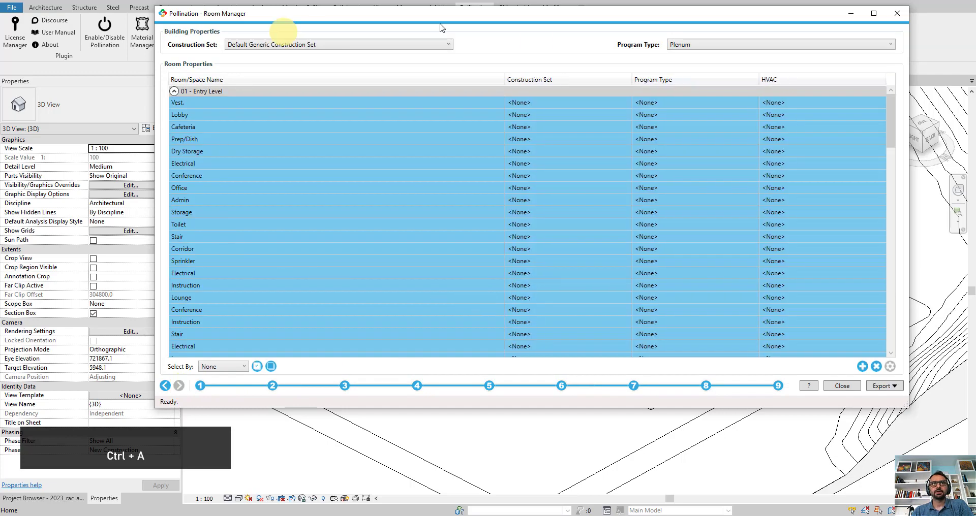
# - Export the rooms as an IDA-ICE model named 2023_rac_advanced_sample_project_clean.idm in the ida-ice folder
pyautogui.click(883, 386)
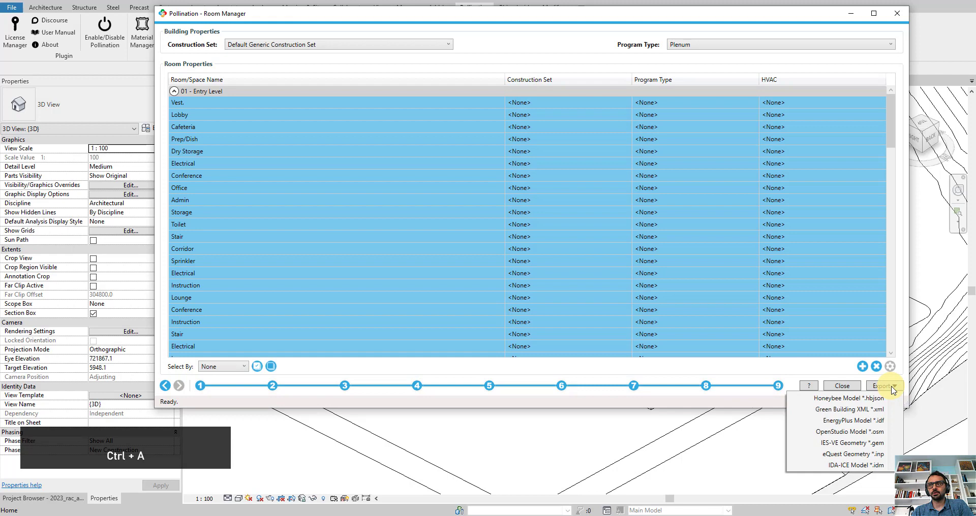
pyautogui.click(857, 466)
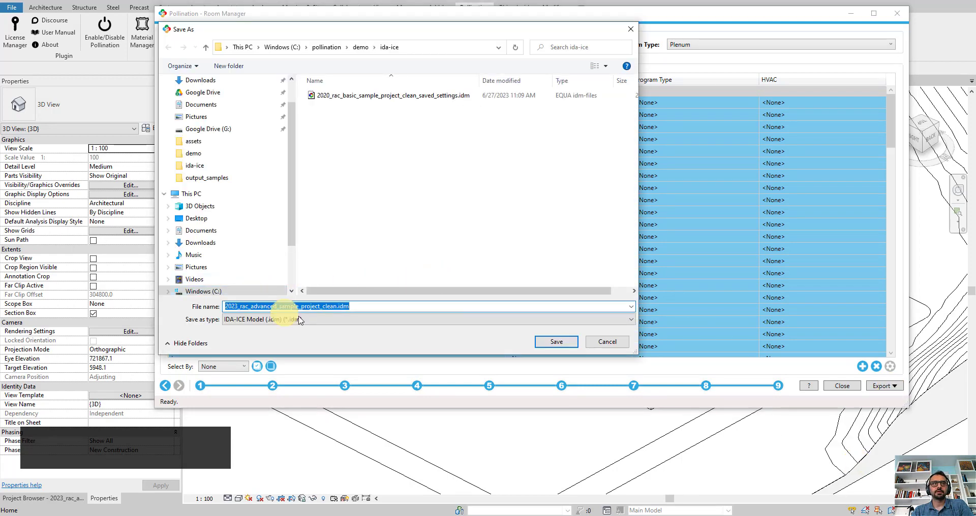
pyautogui.click(556, 342)
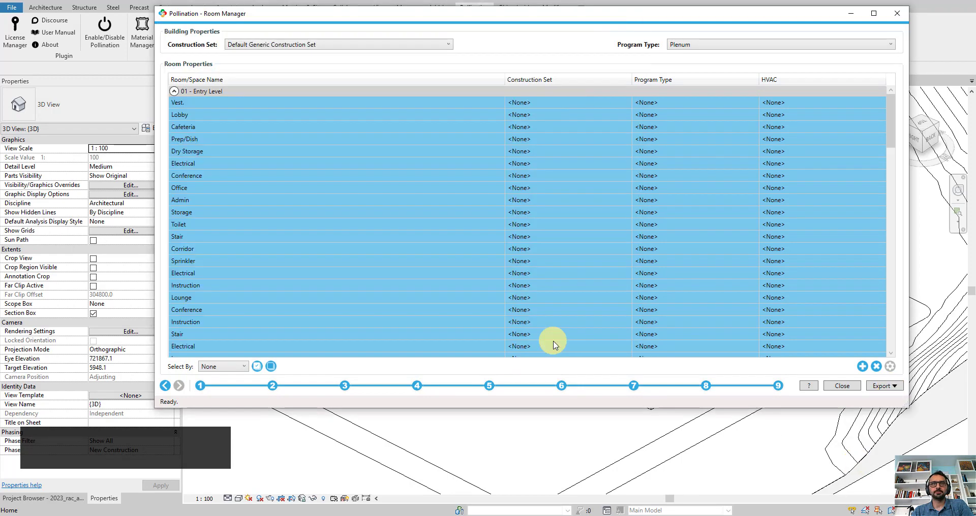
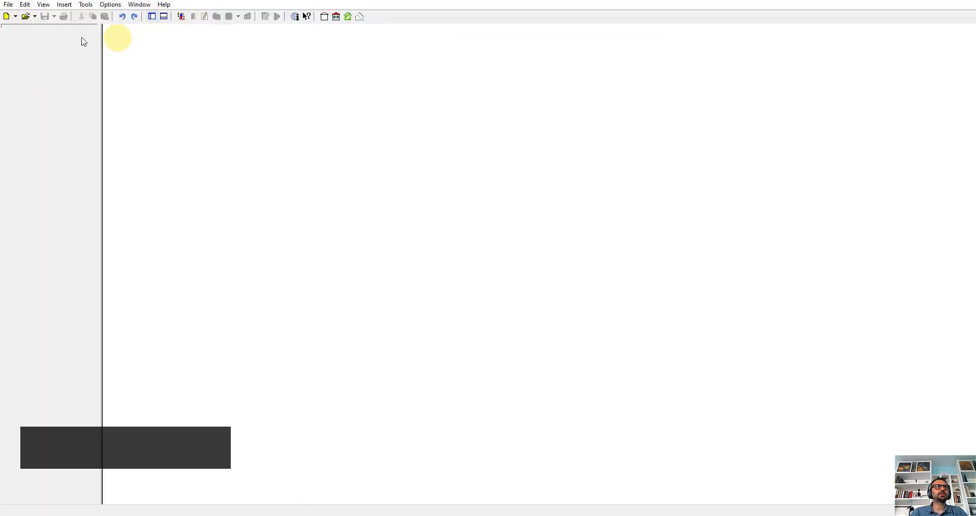
# - Open 2023_rac_advanced_sample_project_clean.idm in IDA ICE and show the building in 3D
pyautogui.click(27, 18)
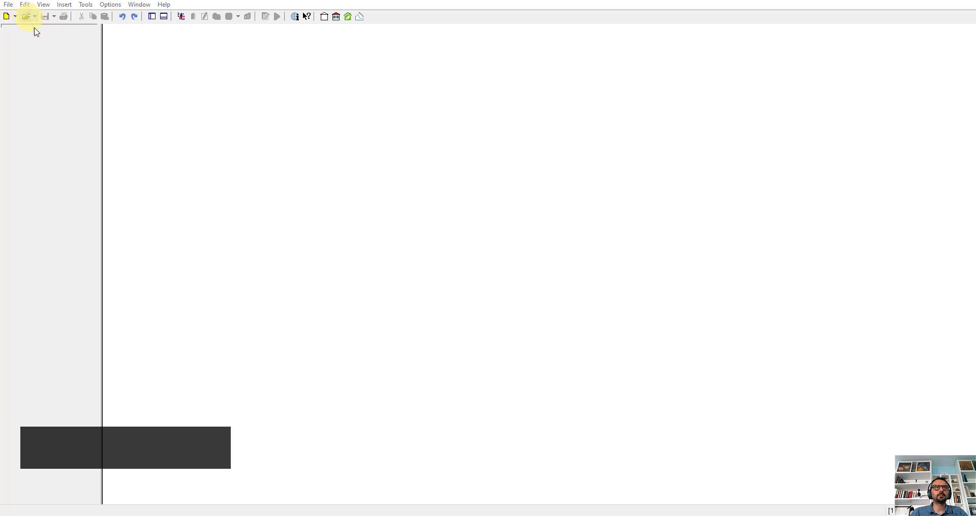
pyautogui.click(188, 96)
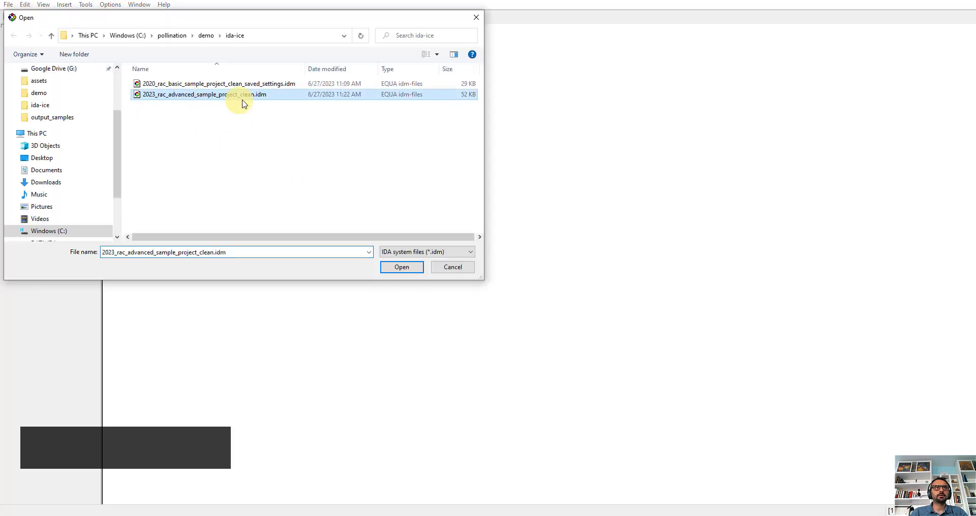
pyautogui.click(401, 268)
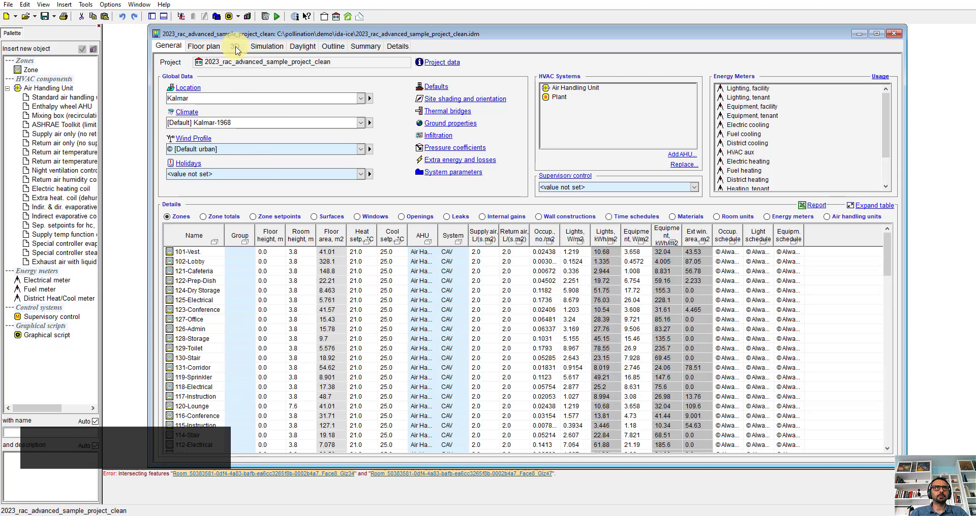
pyautogui.click(234, 47)
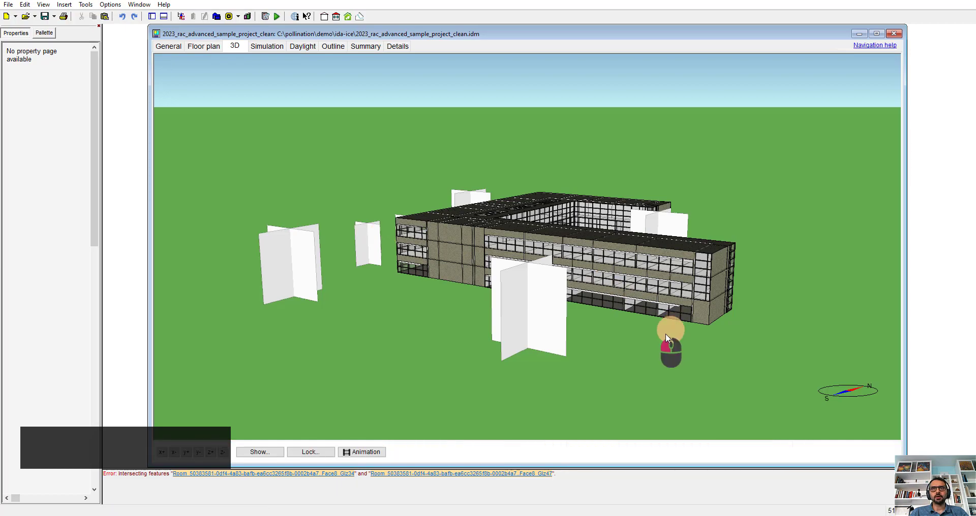
# - Inspect the building from above, check a Metal Sunscreen and a Scarlet Oak shade object, and clear the selection
pyautogui.moveTo(666, 333); pyautogui.dragTo(549, 398)
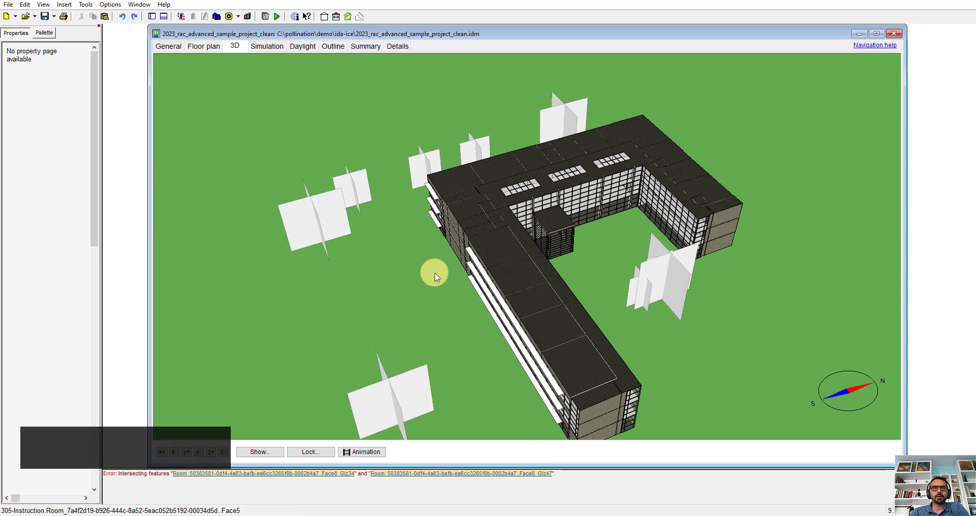
pyautogui.scroll(3, 467, 268)
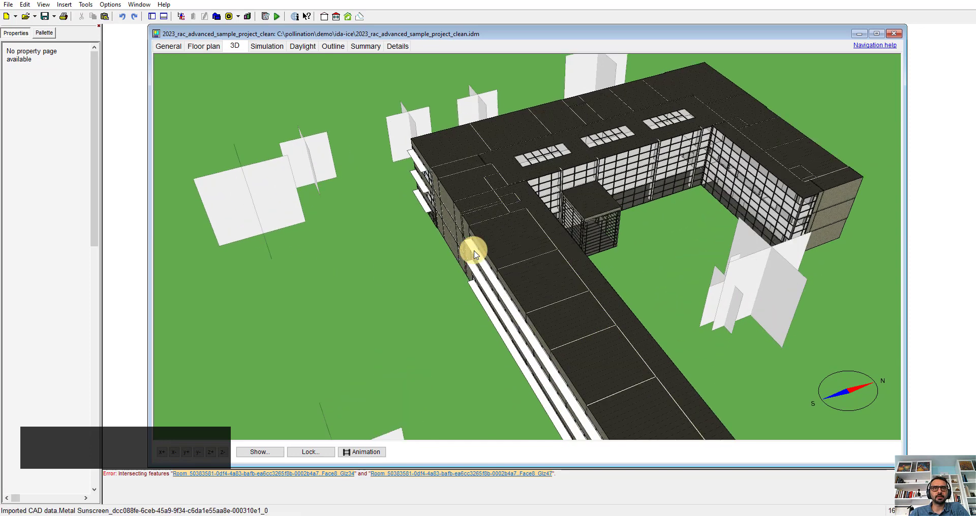
pyautogui.click(486, 272)
pyautogui.scroll(-2, 409, 160)
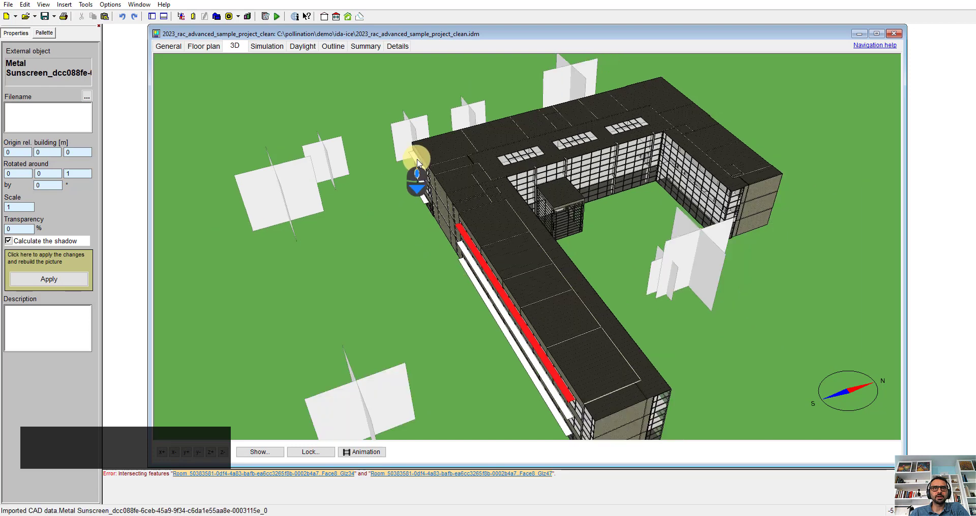
pyautogui.scroll(-2, 448, 263)
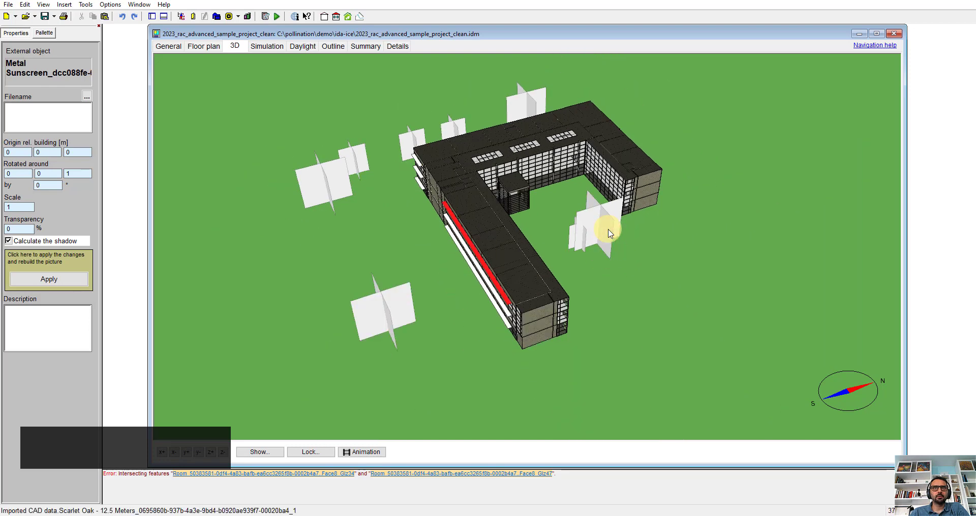
pyautogui.click(610, 232)
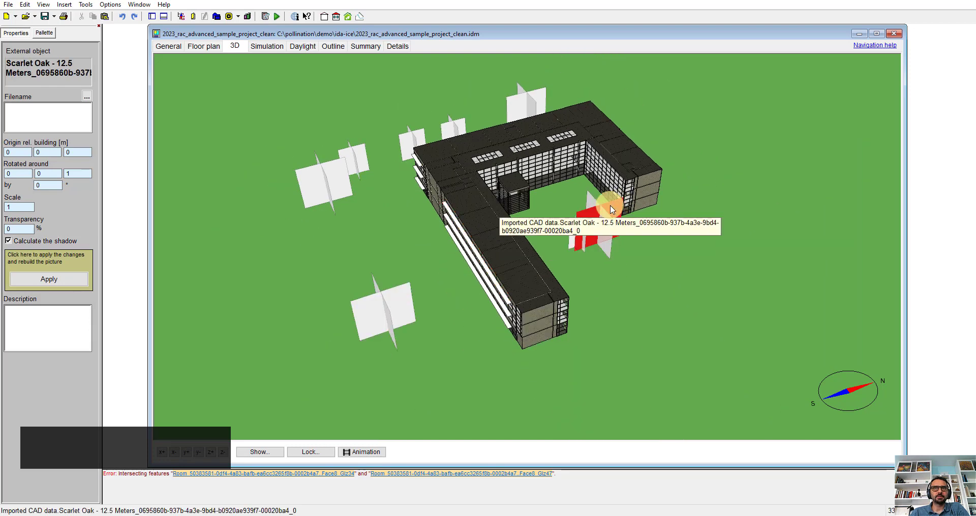
pyautogui.click(622, 313)
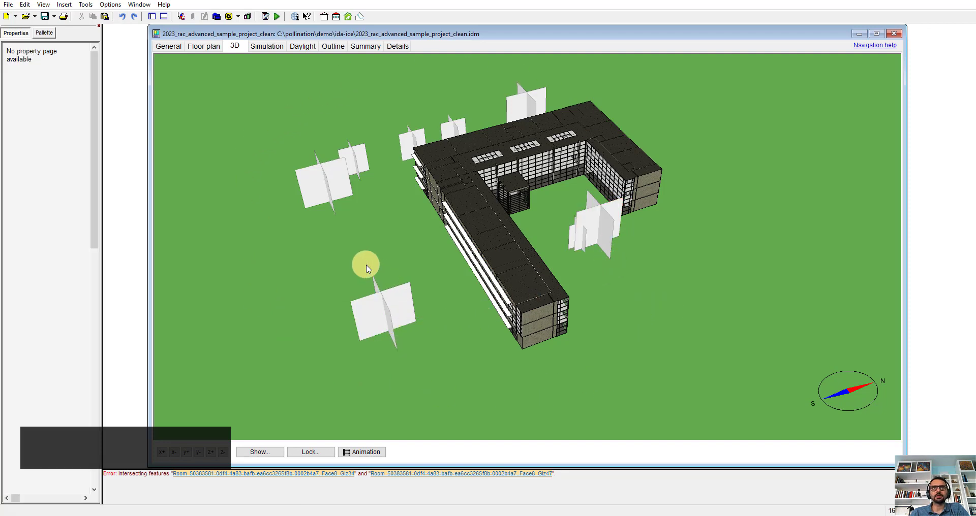
# - Open the Face8 surface named in the intersecting features error and delete the two small overlapping windows in its upper corners
pyautogui.moveTo(367, 268); pyautogui.dragTo(642, 304)
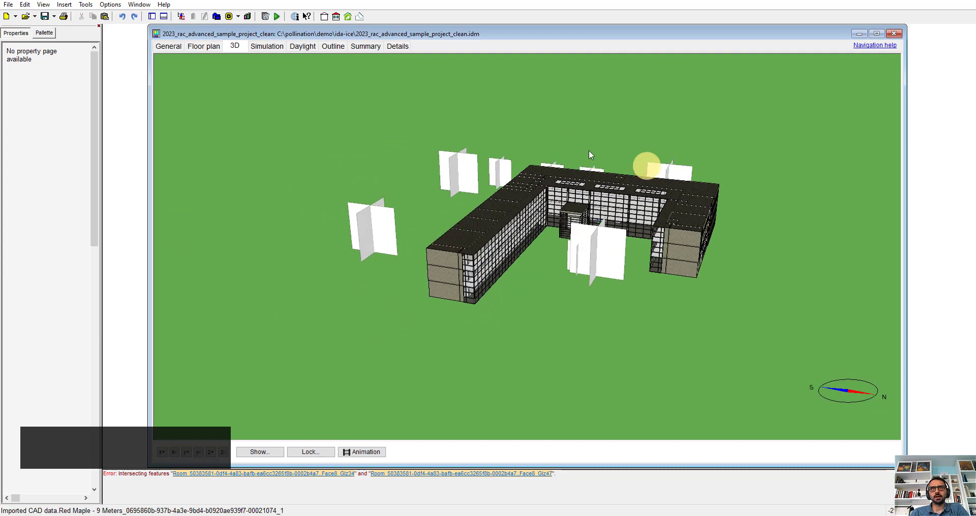
pyautogui.moveTo(588, 151); pyautogui.dragTo(540, 325)
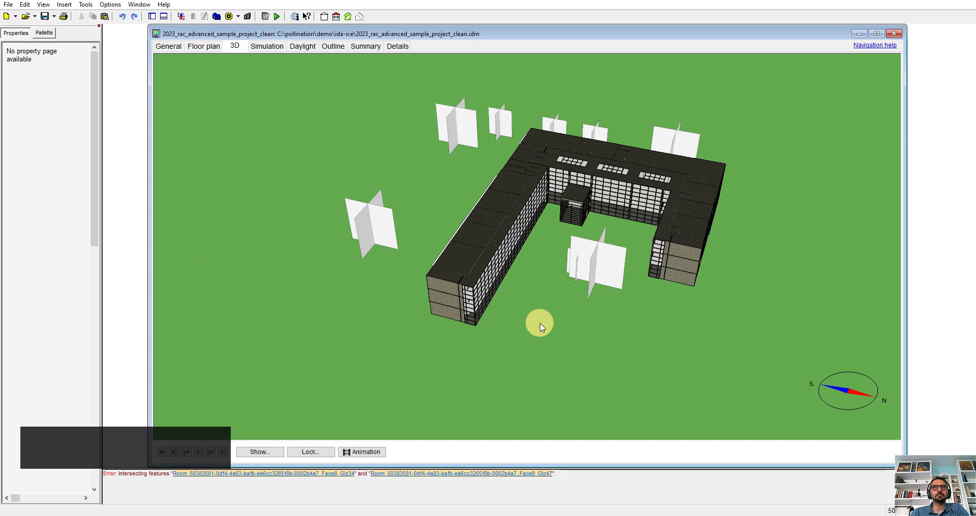
pyautogui.click(306, 476)
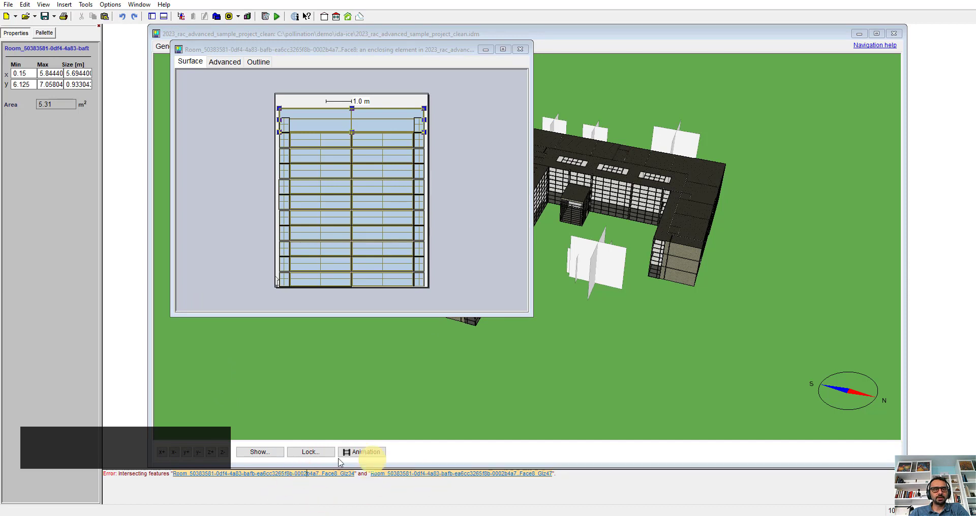
pyautogui.click(285, 125)
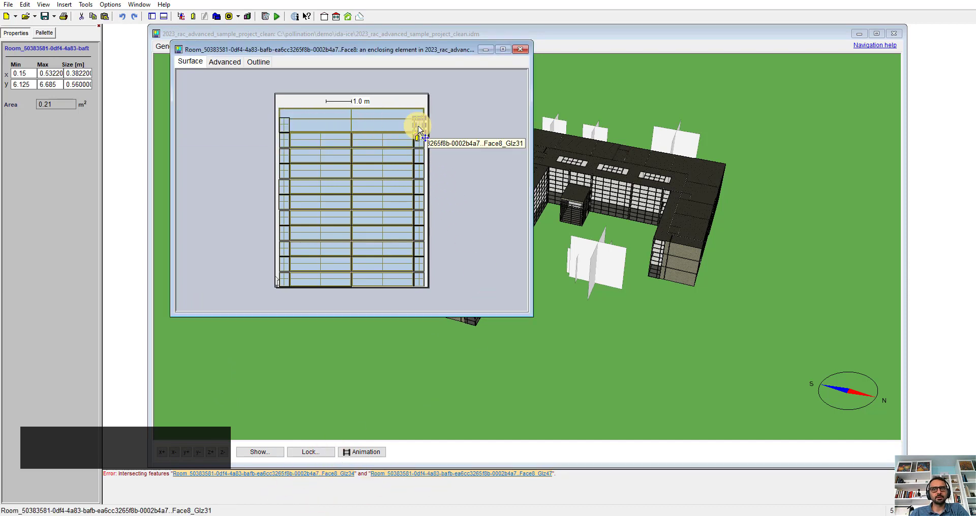
pyautogui.press('Delete')
pyautogui.click(284, 125)
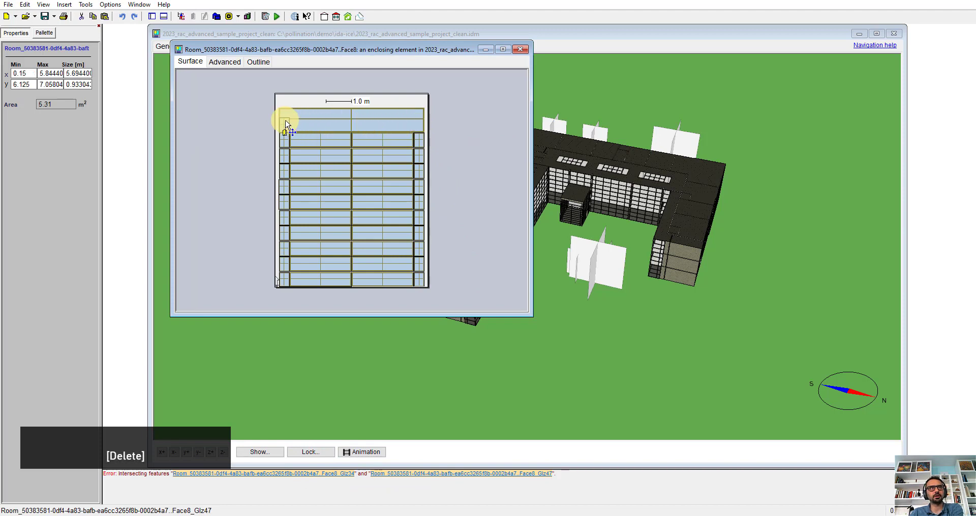
pyautogui.press('Delete')
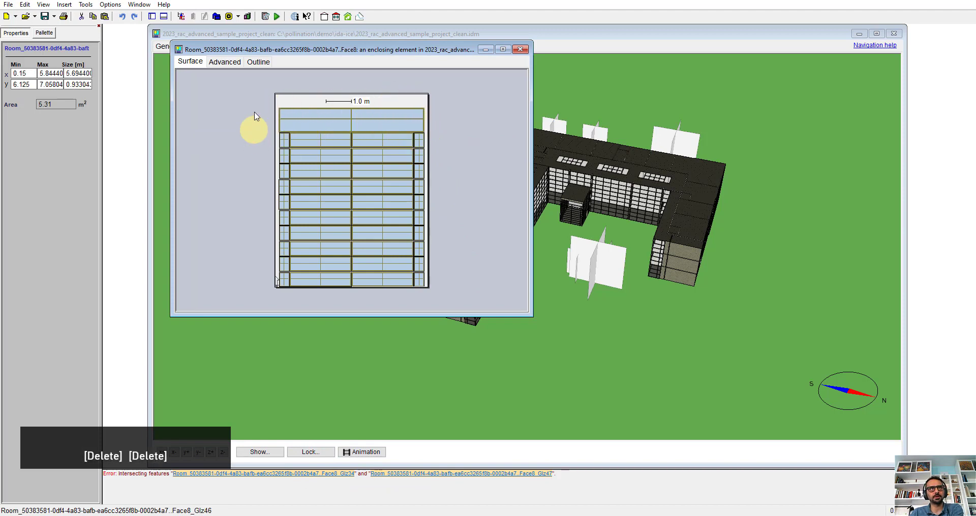
pyautogui.click(409, 113)
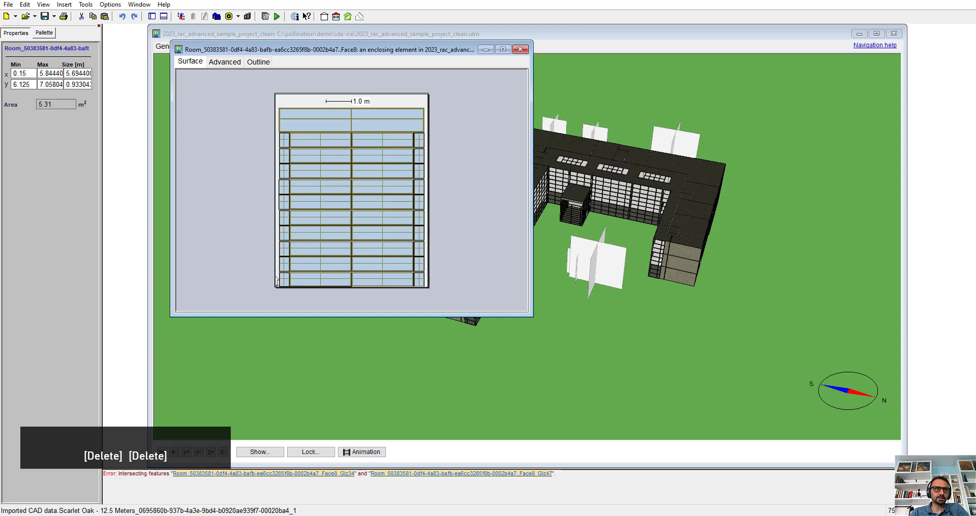
# - Switch to the advanced sample project in Revit and examine the Pavillion Curtain Wall beneath the V-shaped roof
pyautogui.click(247, 514)
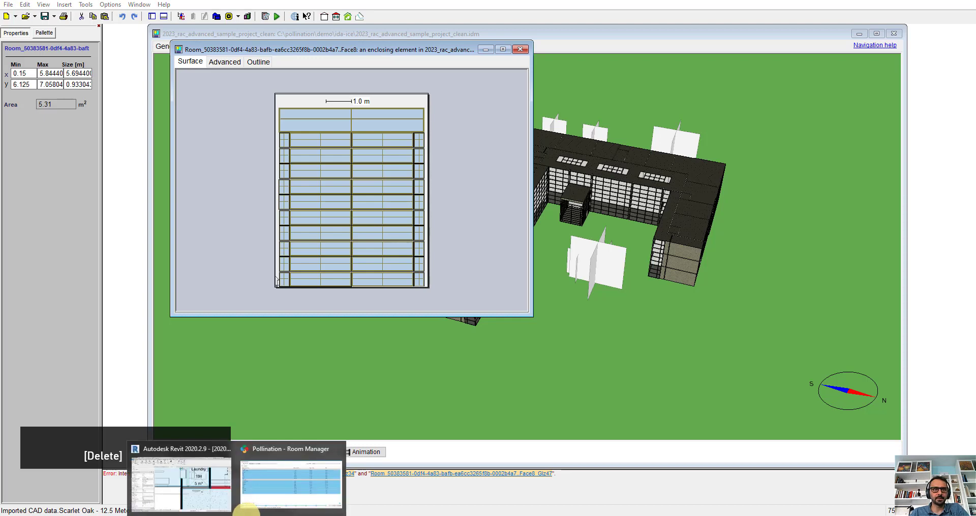
pyautogui.press('Delete')
pyautogui.click(213, 493)
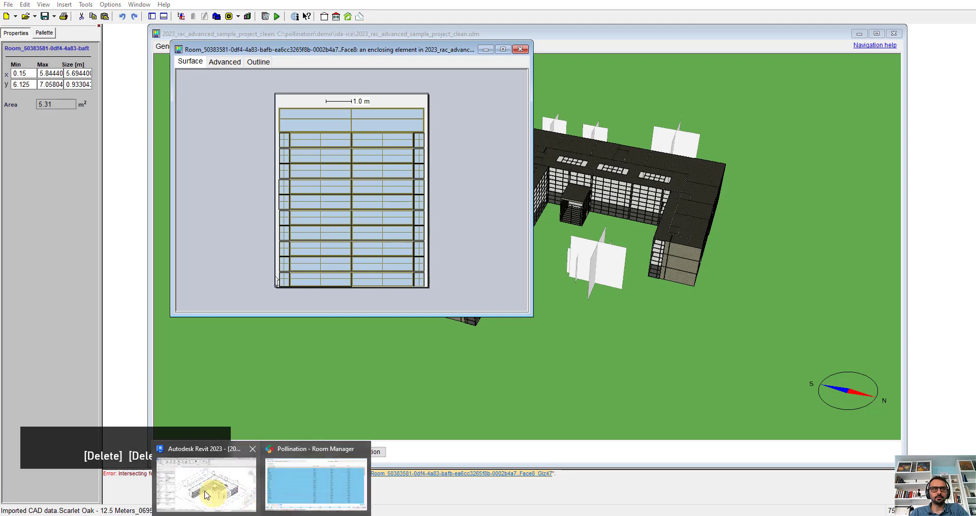
pyautogui.scroll(10, 530, 288)
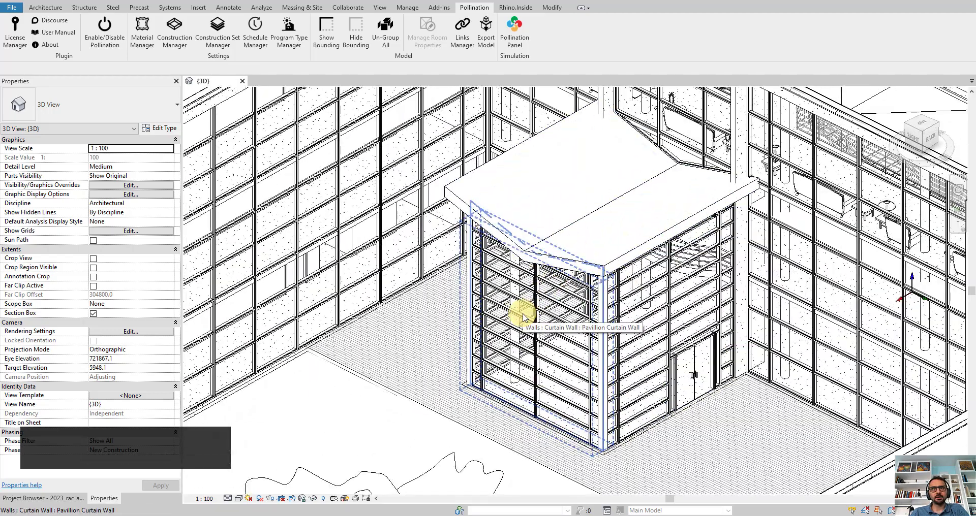
pyautogui.keyDown('shift'); pyautogui.moveTo(534, 303); pyautogui.dragTo(595, 270, button='middle'); pyautogui.keyUp('shift')
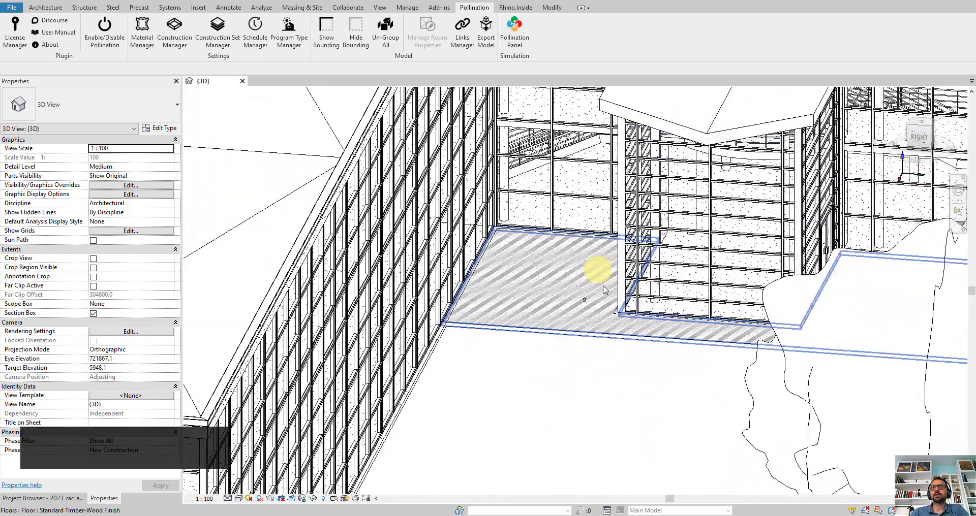
pyautogui.scroll(3, 654, 147)
pyautogui.keyDown('shift'); pyautogui.moveTo(654, 147); pyautogui.dragTo(692, 318, button='middle'); pyautogui.keyUp('shift')
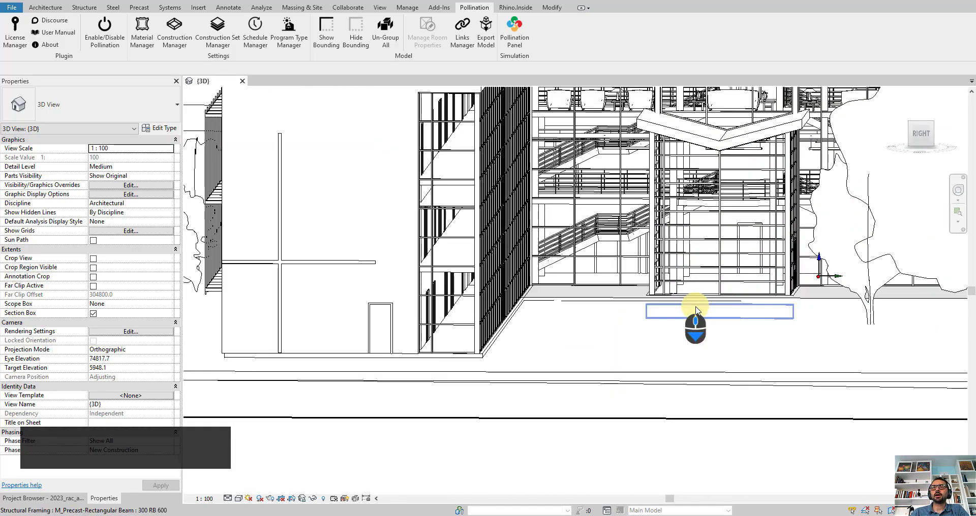
pyautogui.scroll(3, 693, 318)
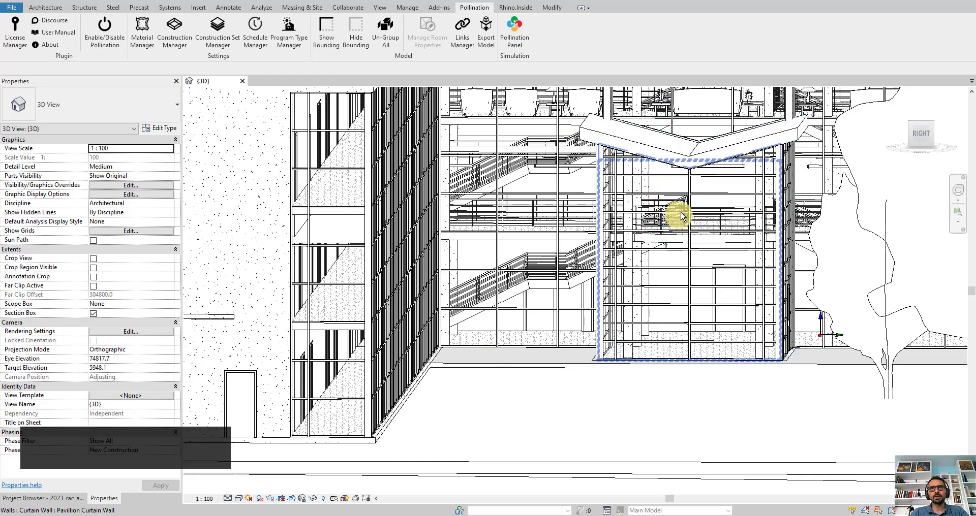
pyautogui.scroll(5, 693, 170)
pyautogui.scroll(-6, 697, 170)
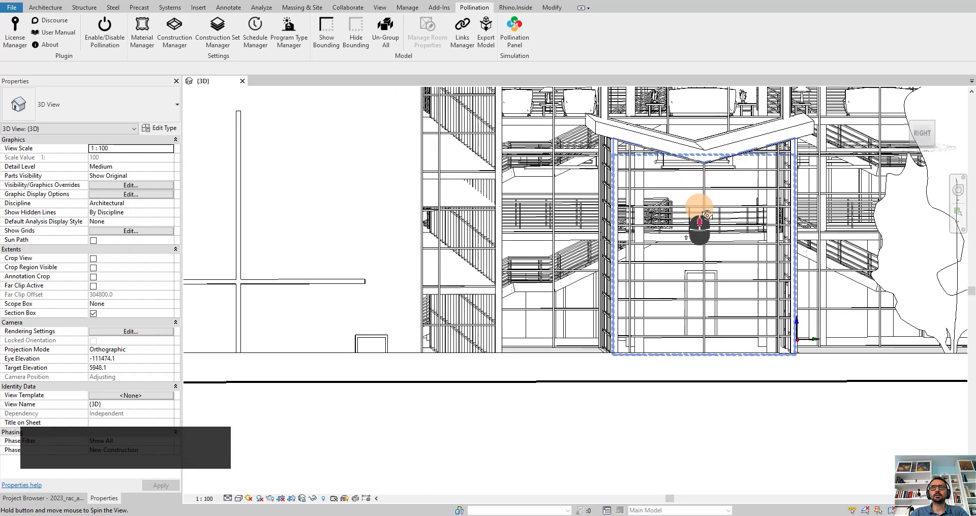
pyautogui.scroll(5, 644, 169)
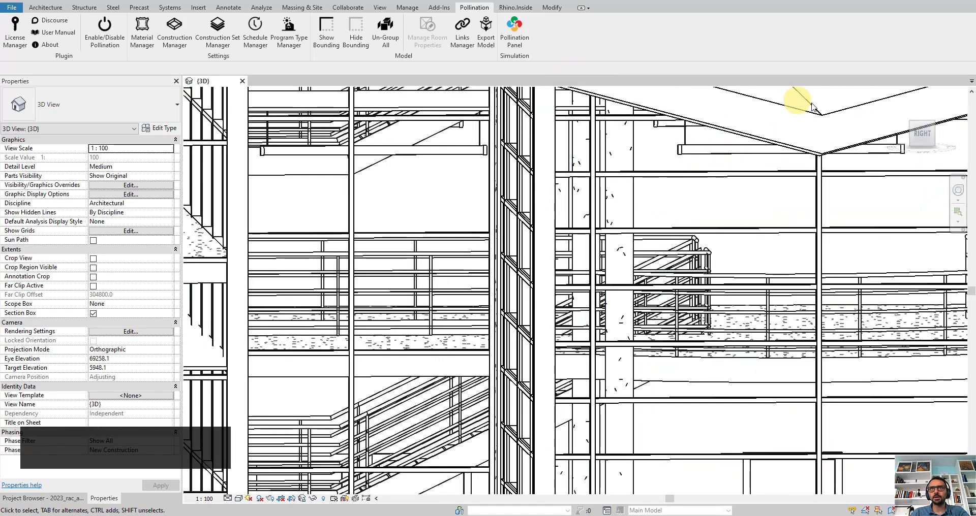
pyautogui.scroll(-4, 541, 262)
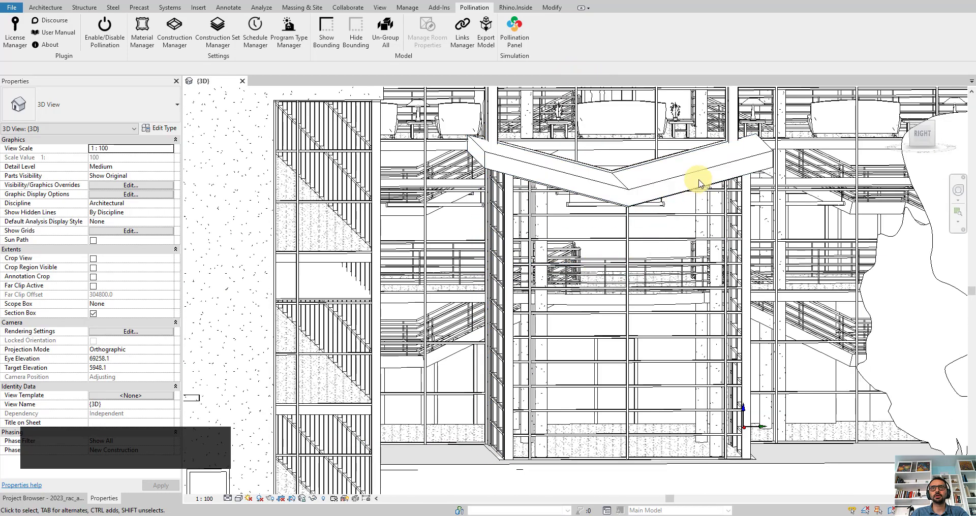
# - Hide the pavilion's Generic - 400mm roof element in the 3D view to expose the top of the curtain wall
pyautogui.click(700, 177)
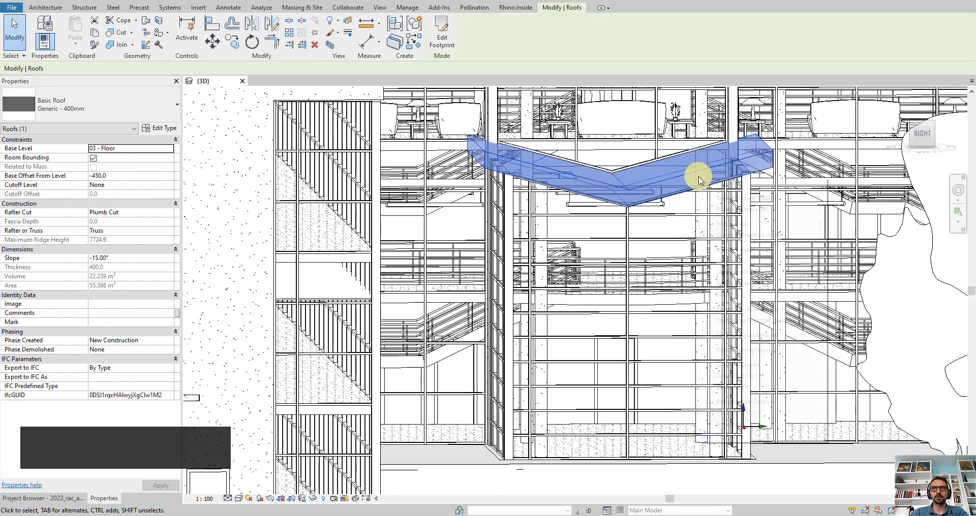
pyautogui.rightClick(699, 176)
pyautogui.moveTo(768, 227)
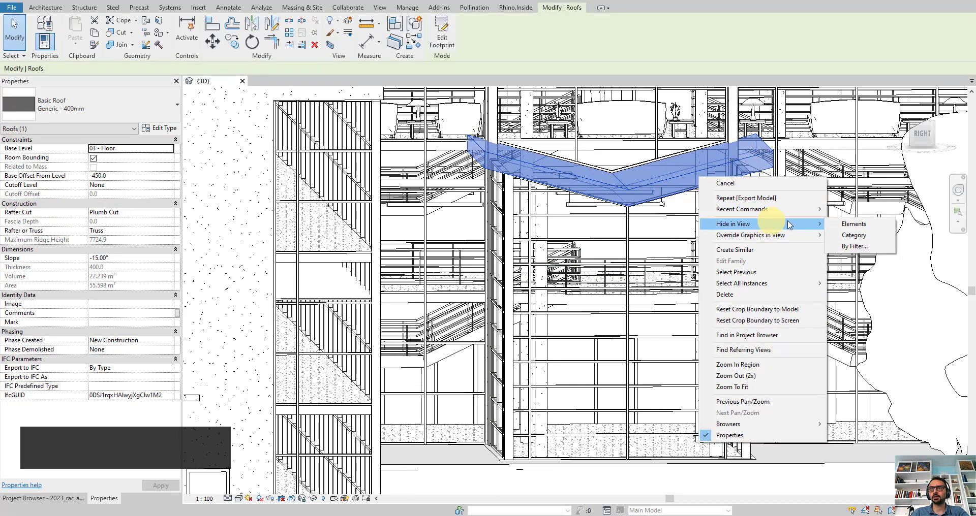
pyautogui.click(863, 224)
pyautogui.scroll(2, 577, 165)
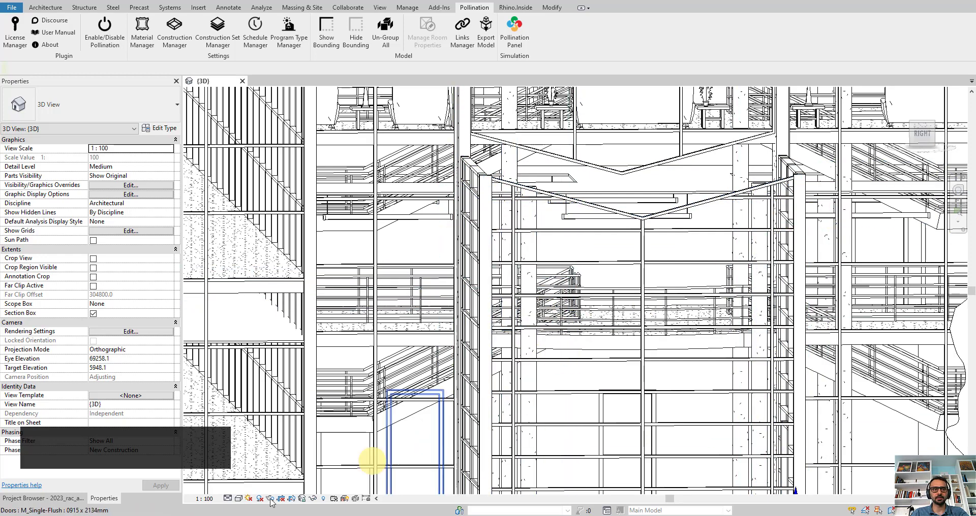
# - Switch back to IDA ICE and close the Face8 surface window
pyautogui.moveTo(212, 515)
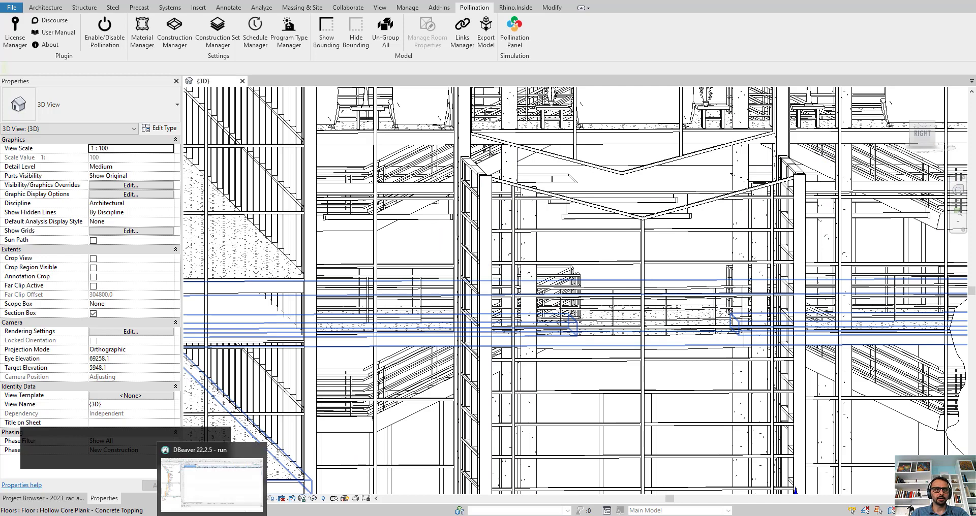
pyautogui.click(289, 483)
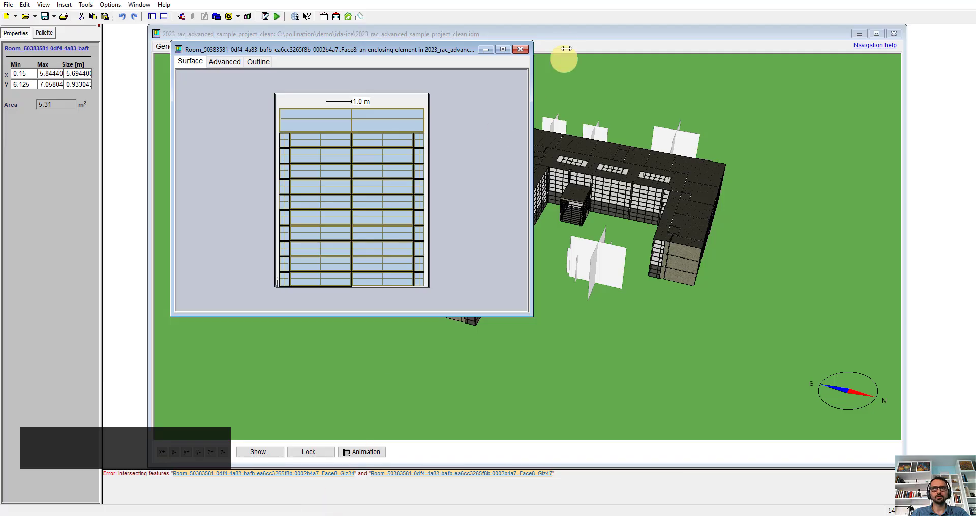
pyautogui.click(521, 49)
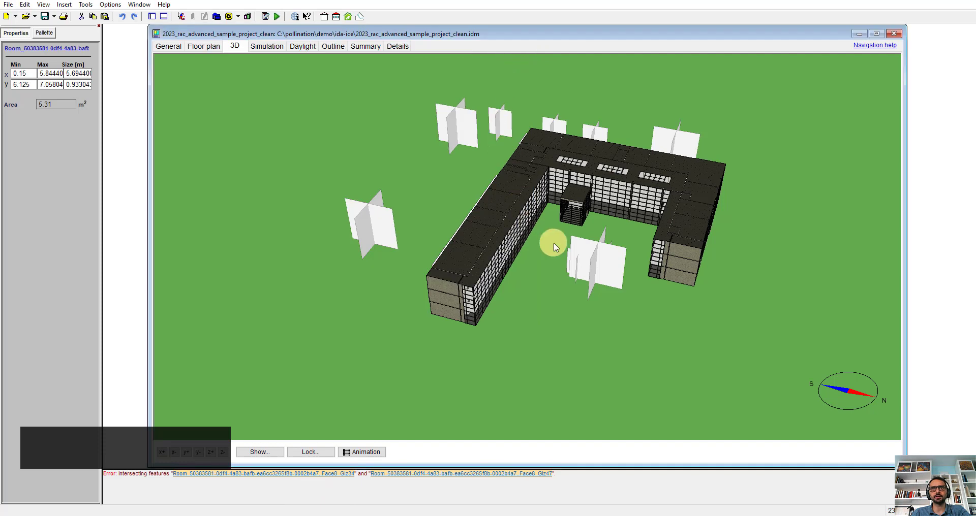
pyautogui.scroll(3, 551, 243)
# - Examine the pavilion and main building bodies in the floor plan and in 3D, and clear the selection
pyautogui.click(208, 47)
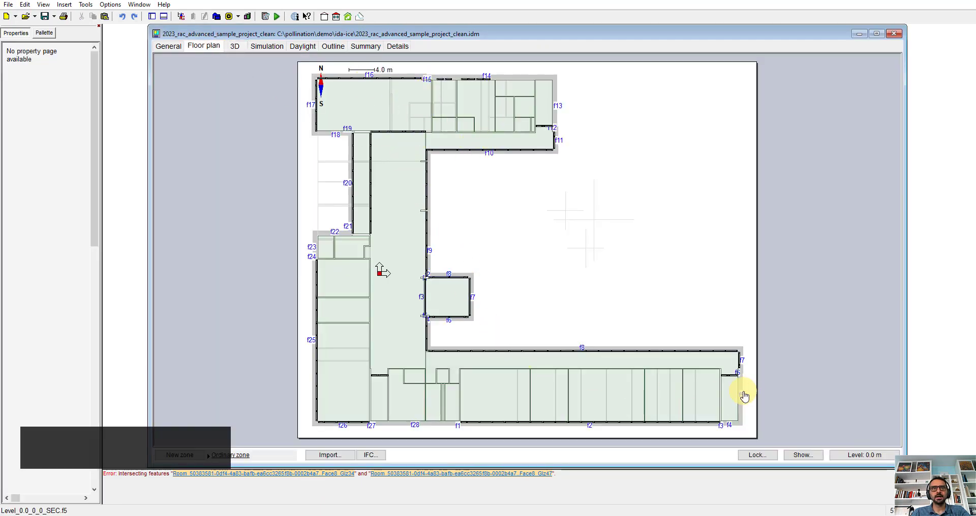
pyautogui.scroll(4, 487, 275)
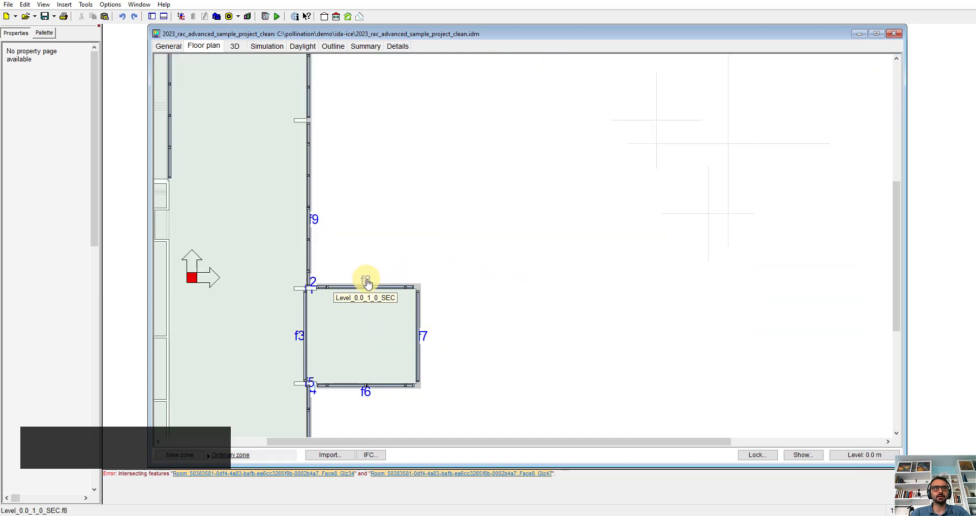
pyautogui.click(366, 283)
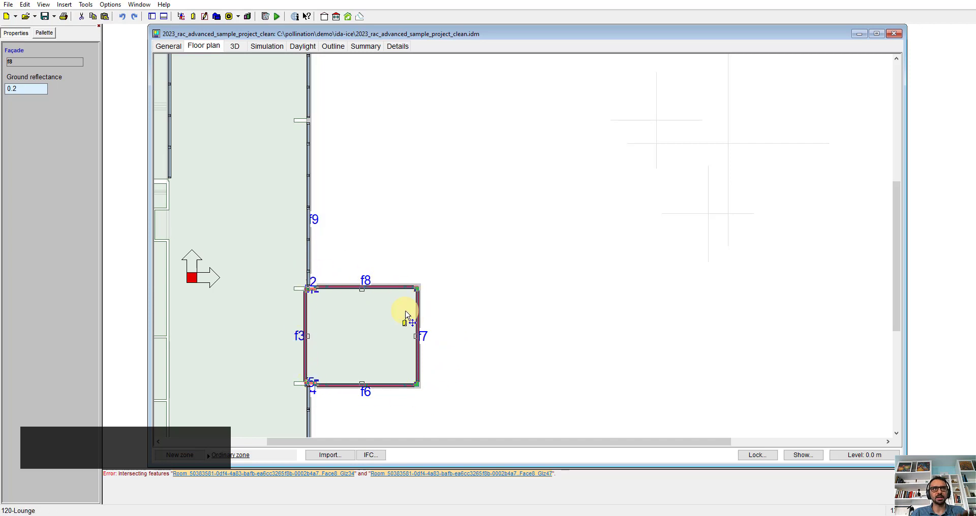
pyautogui.click(319, 219)
pyautogui.scroll(-3, 491, 227)
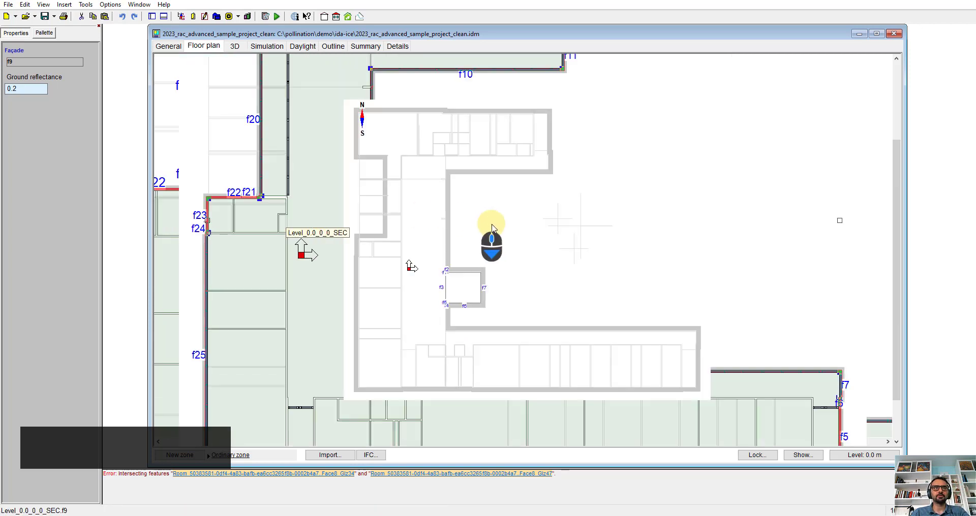
pyautogui.scroll(-1, 491, 227)
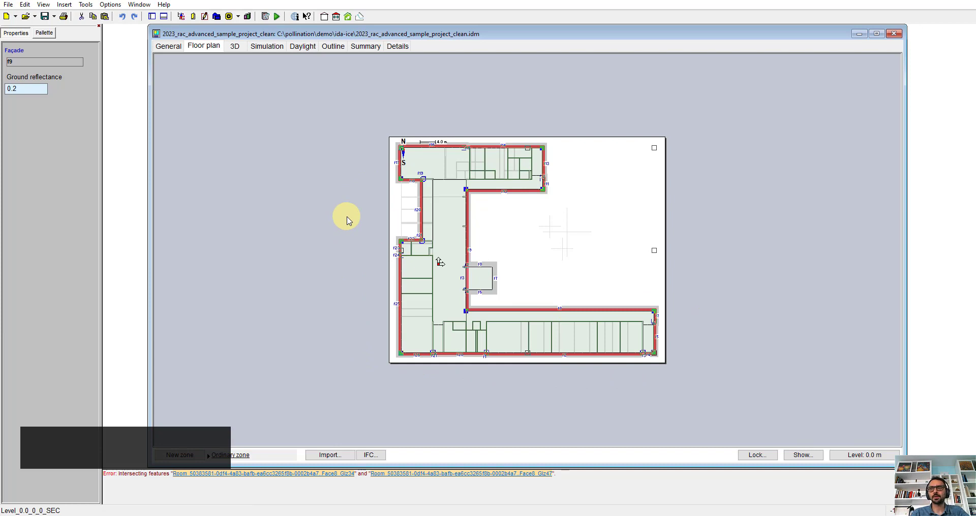
pyautogui.click(234, 46)
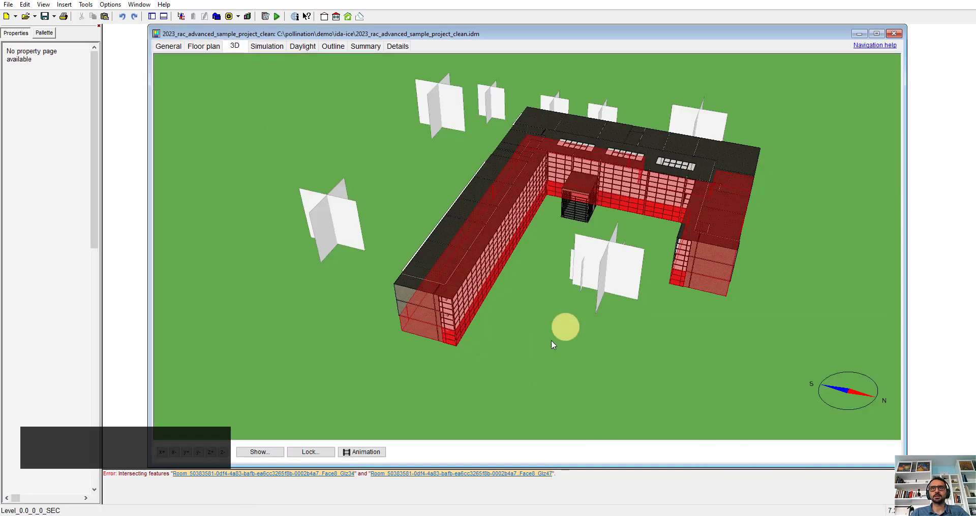
pyautogui.click(467, 374)
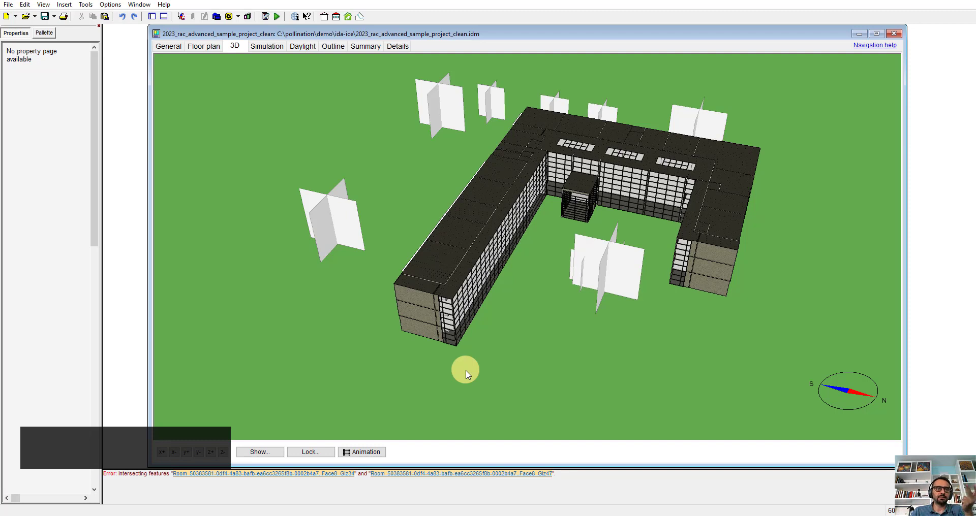
# - Switch to the Pollination Room Manager, return to the Room/Space Properties stage, keep Solve Adjacency at None and validate the rooms
pyautogui.moveTo(267, 513)
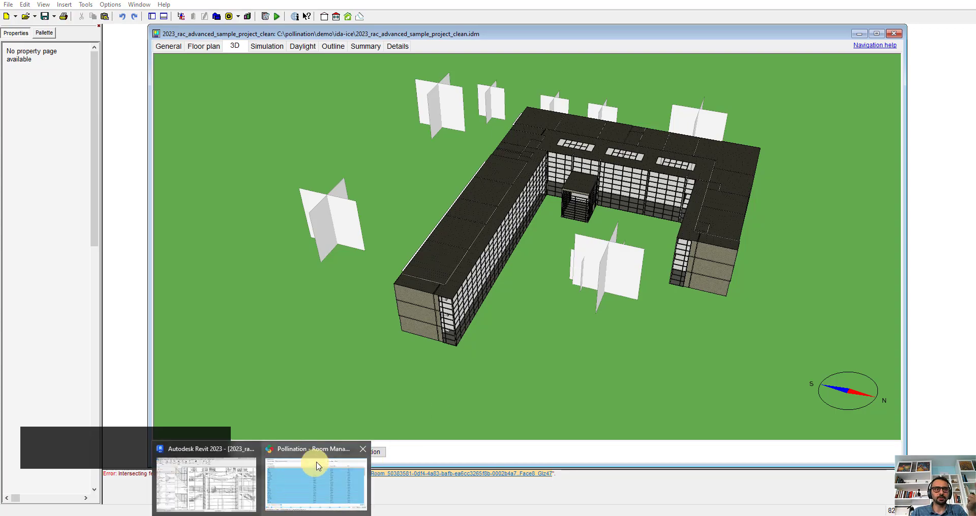
pyautogui.moveTo(318, 463)
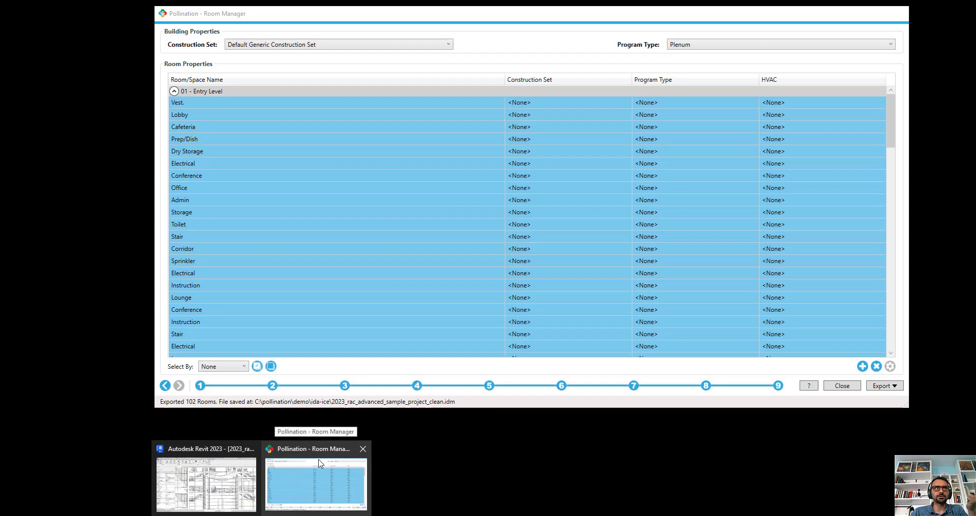
pyautogui.click(319, 464)
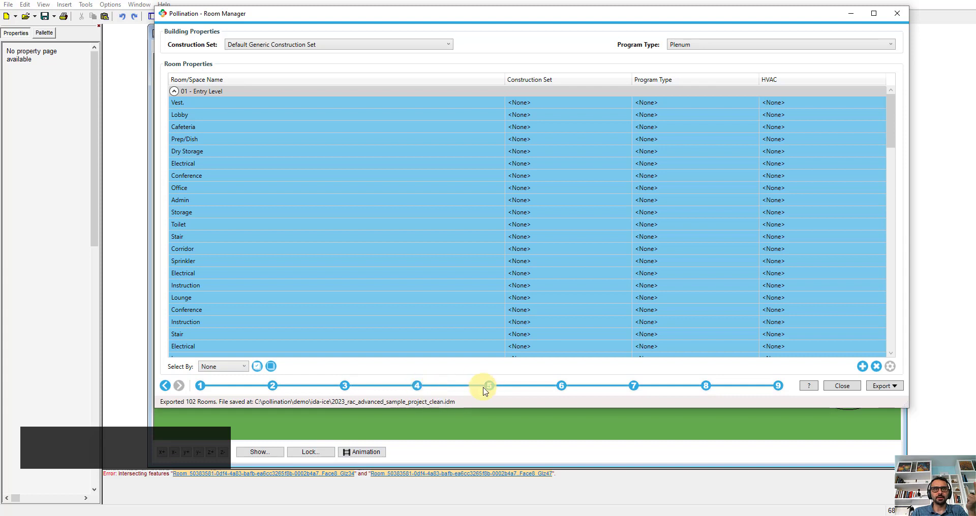
pyautogui.click(559, 387)
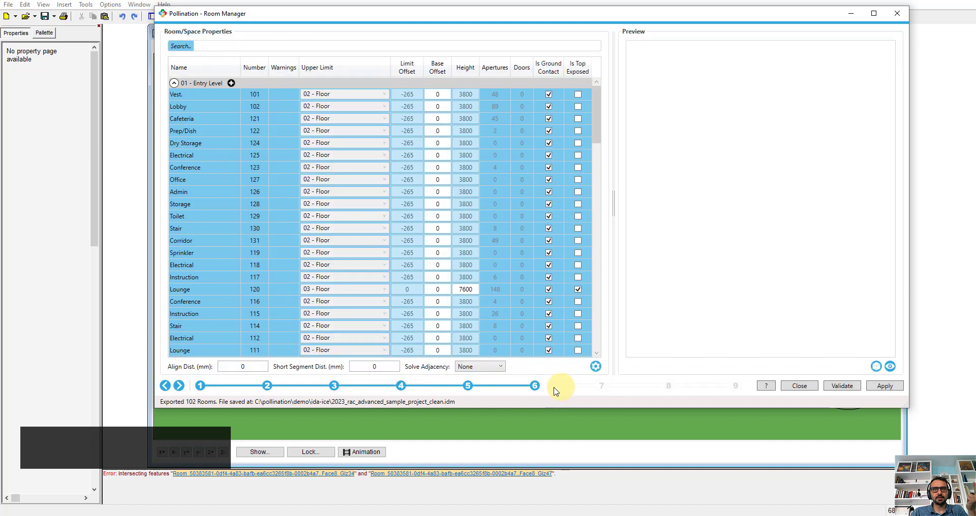
pyautogui.click(596, 367)
pyautogui.click(483, 366)
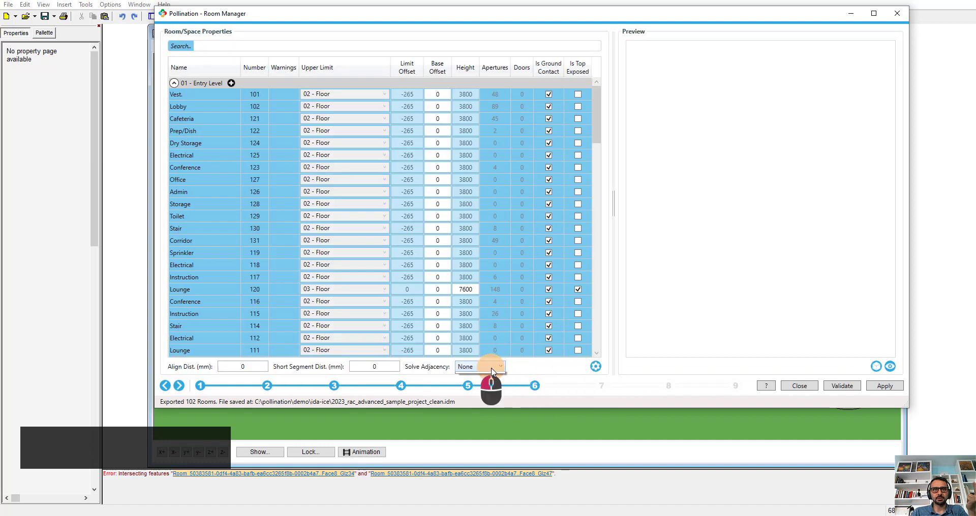
pyautogui.click(477, 379)
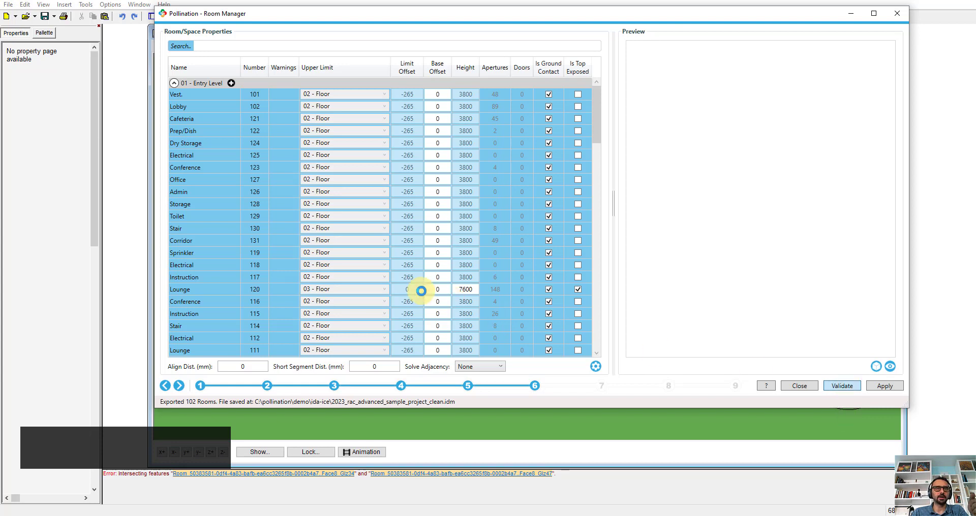
pyautogui.click(849, 387)
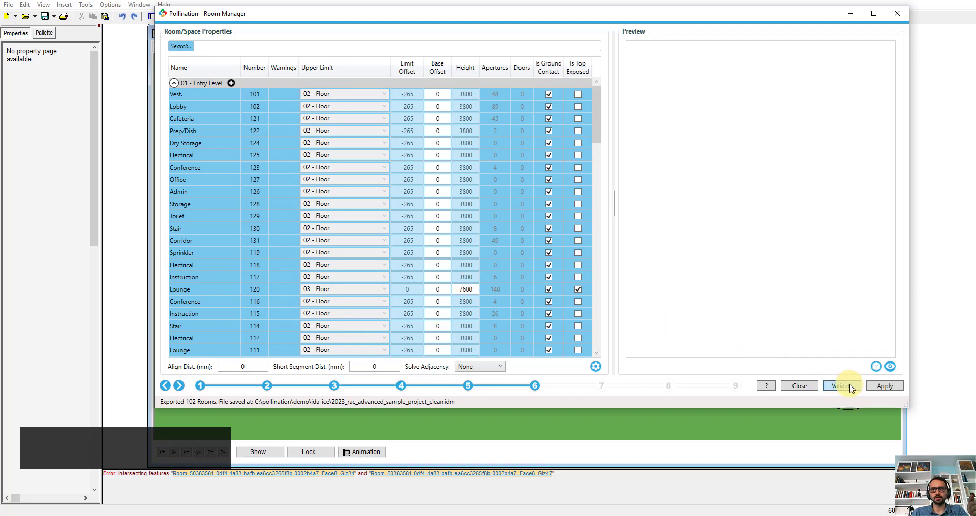